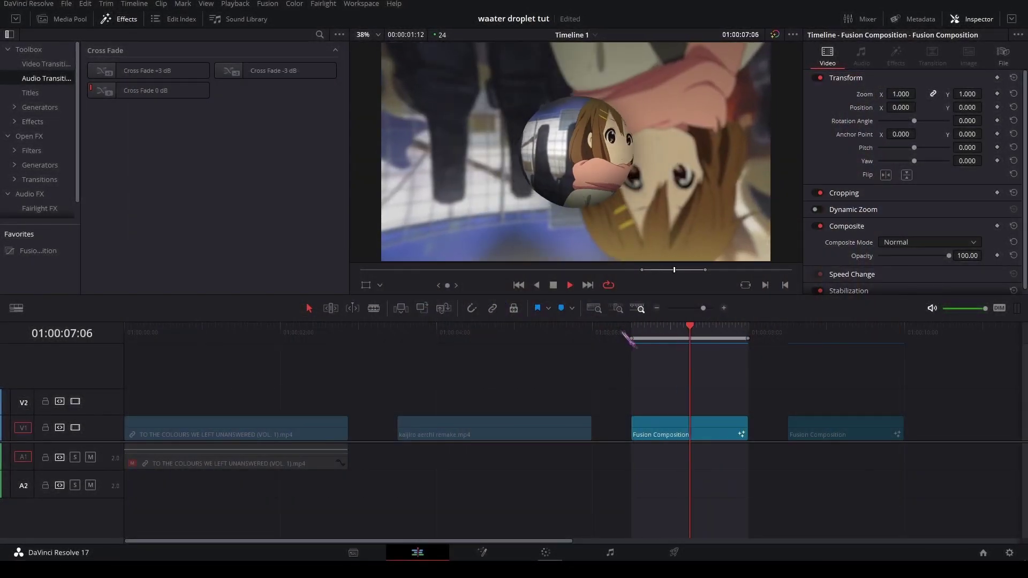
Play through the reference clips and the finished droplet composition on the edit timeline
left_click_drag(411, 342, 127, 340)
key("space")
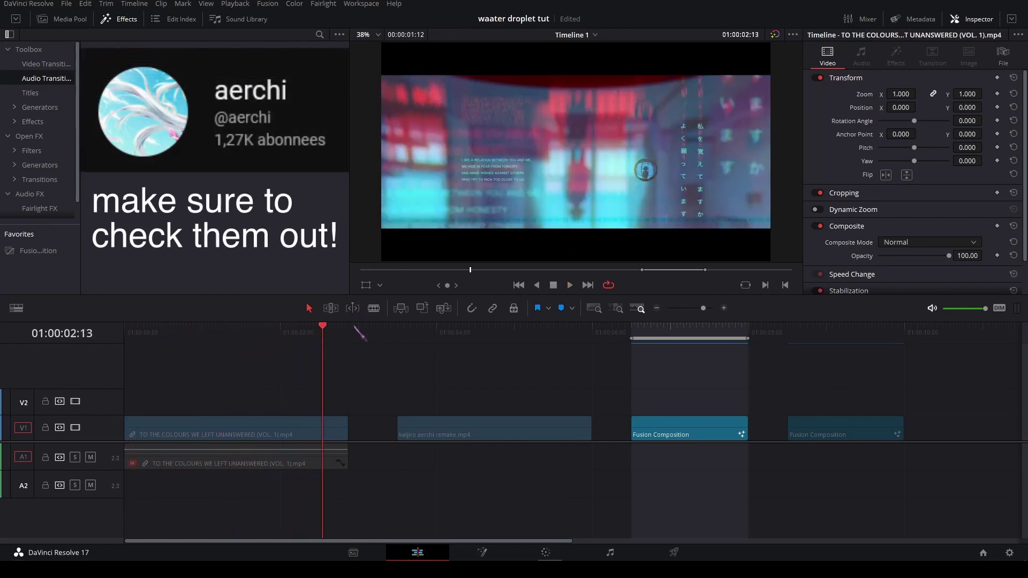
mouse_move(354, 335)
left_mouse_down()
mouse_move(219, 337)
mouse_move(348, 335)
left_mouse_up()
key("space")
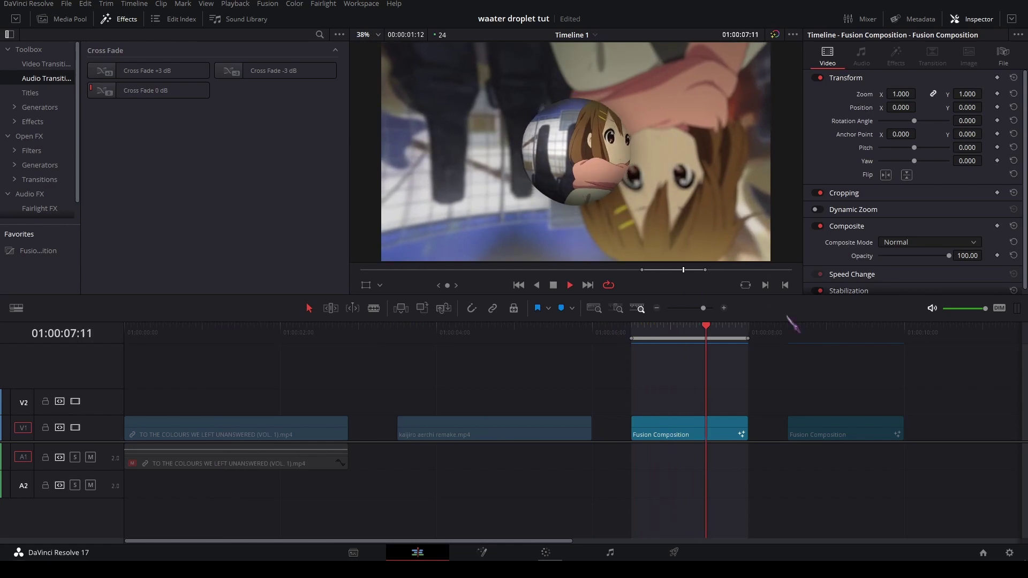
left_click_drag(792, 331, 778, 339)
scroll(645, 397, "right", 4)
left_click(554, 331)
key("space")
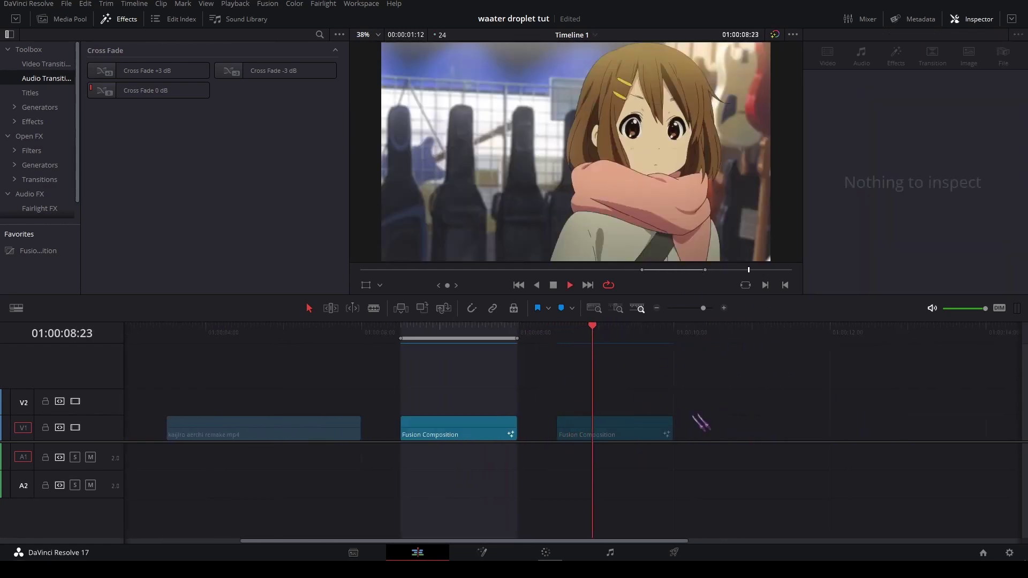
Open the last Fusion composition clip on the timeline in the Fusion page
left_click(615, 333)
scroll(853, 382, "right", 3)
left_click(669, 337)
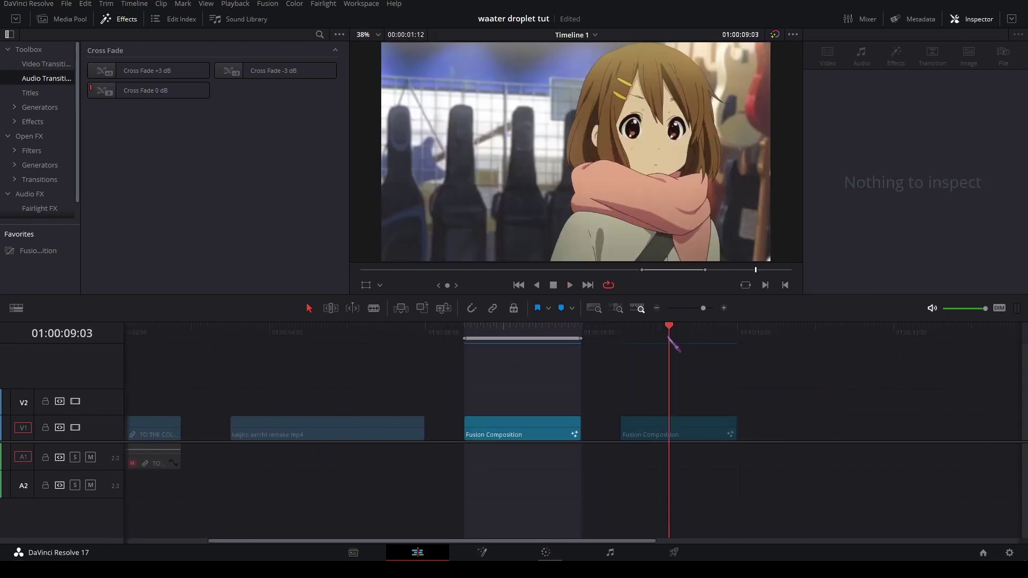
left_click_drag(670, 337, 694, 340)
left_click(673, 435)
right_click(670, 429)
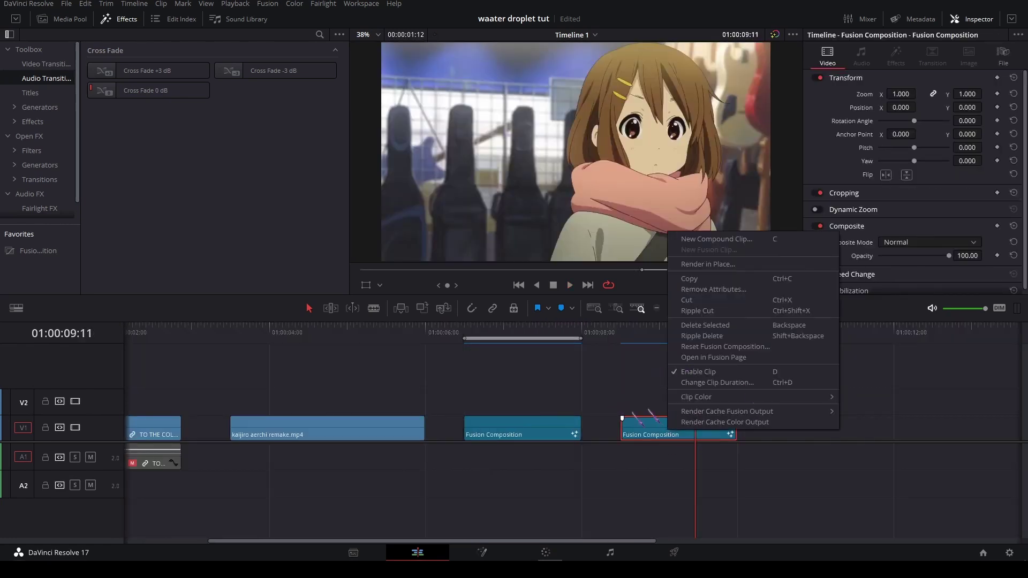
left_click(723, 358)
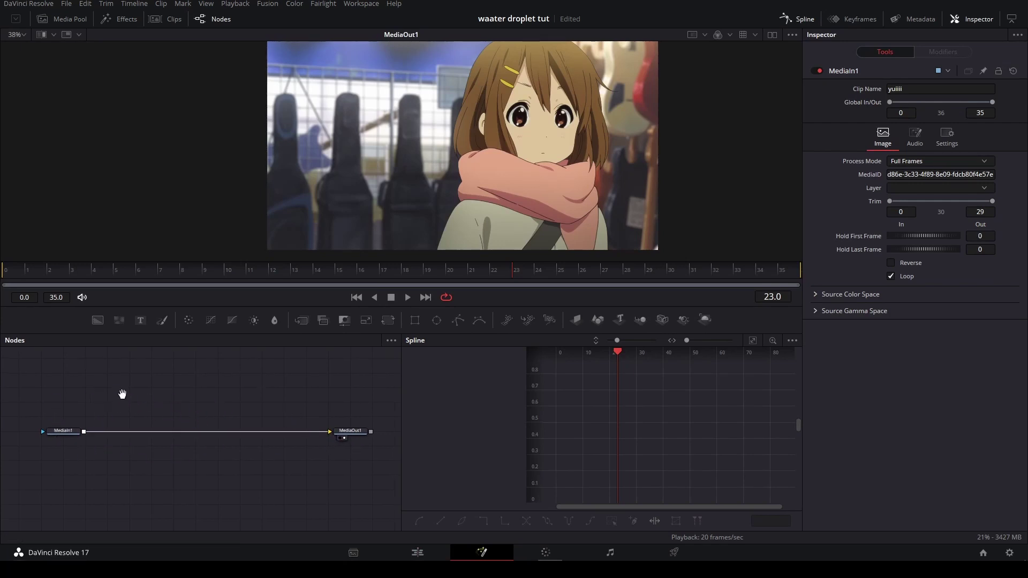
Add an Ellipse mask node and connect it to MediaIn1 so it crops the clip
left_click(97, 430)
left_click_drag(86, 378, 146, 417)
left_click_drag(436, 321, 86, 445)
left_click_drag(156, 429, 152, 469)
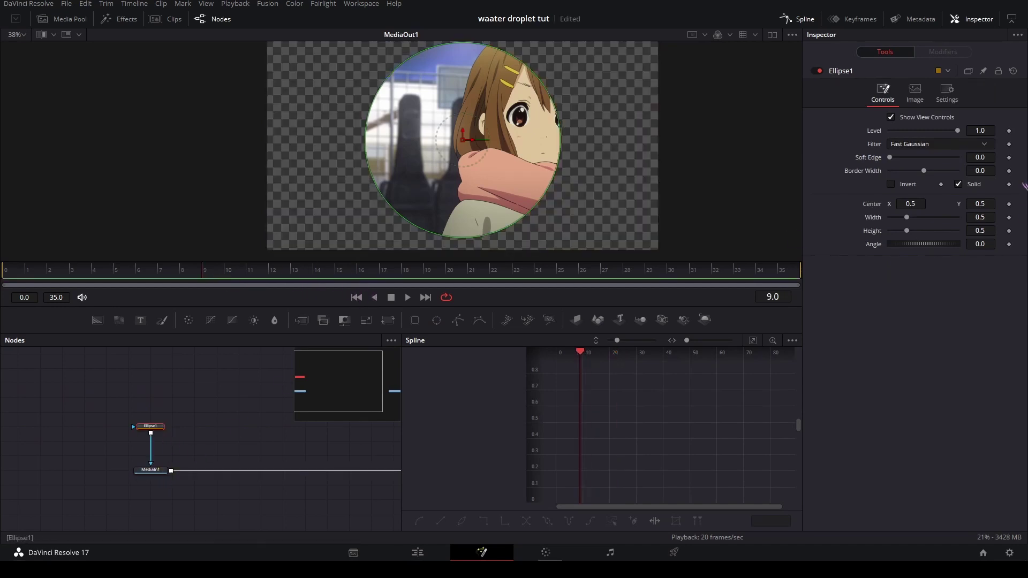
Link the ellipse's width to its height with an expression
left_click(980, 217)
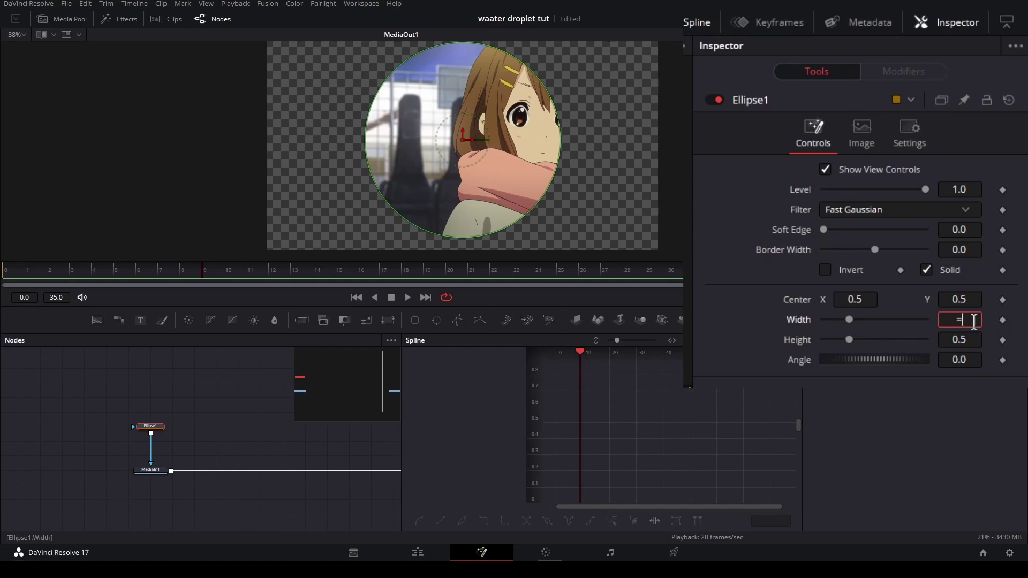
key("Tab")
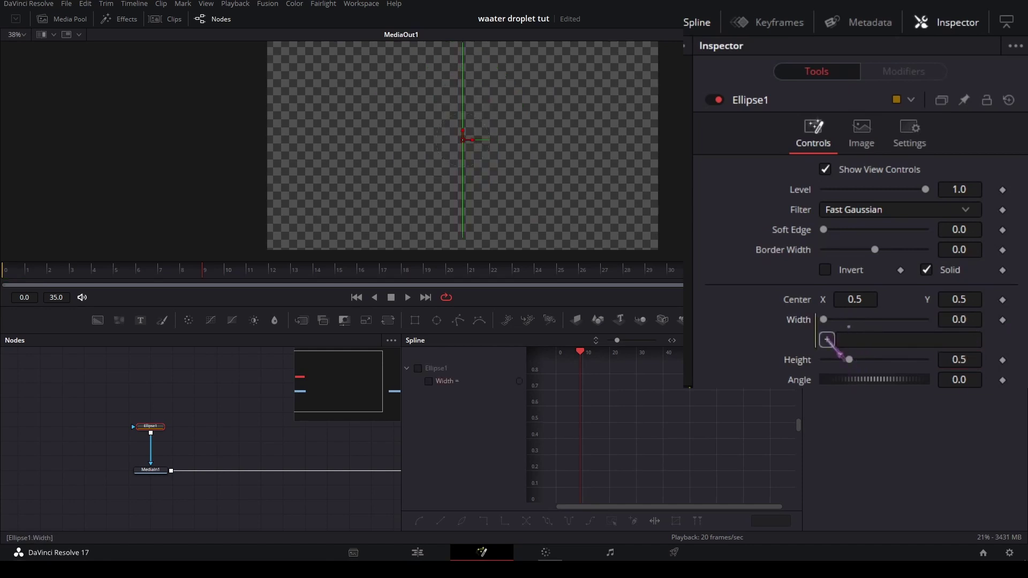
left_click_drag(925, 369, 959, 360)
Keyframe the ellipse height from 1.2 at frame 0 to 0.5 at frame 35
left_click_drag(215, 274, 3, 275)
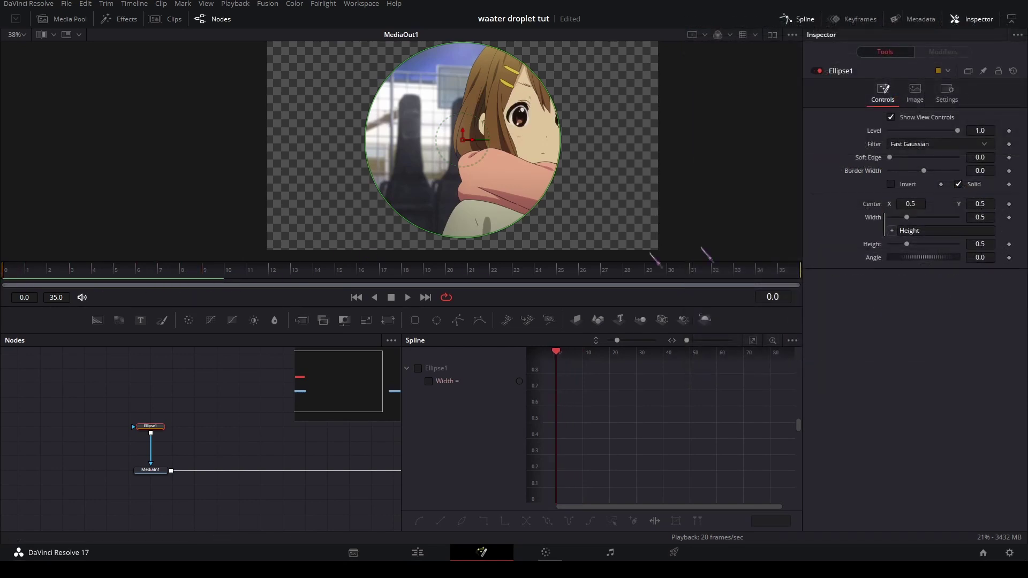
left_click(1010, 245)
left_click_drag(698, 269, 803, 268)
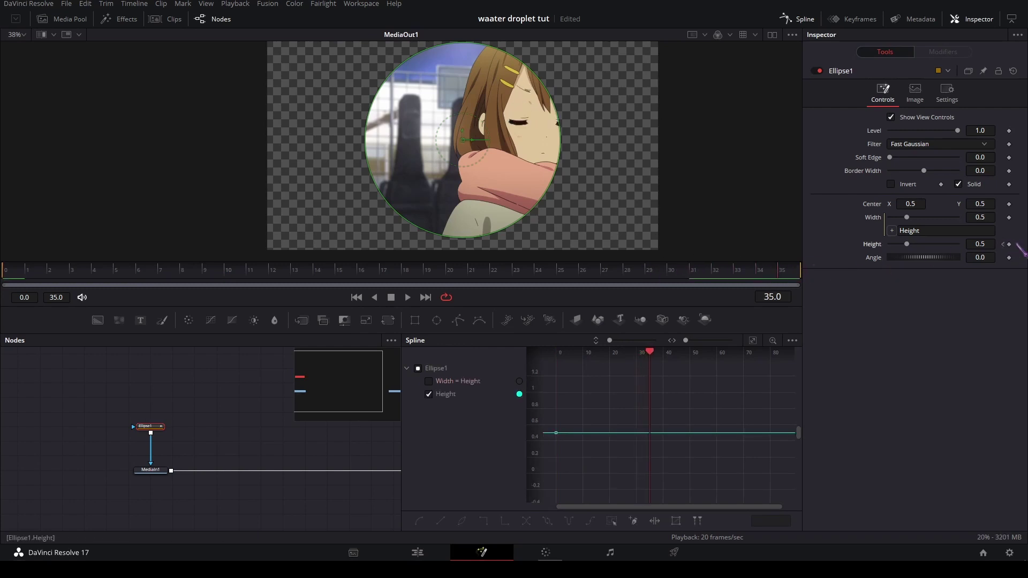
left_click_drag(670, 277, 492, 277)
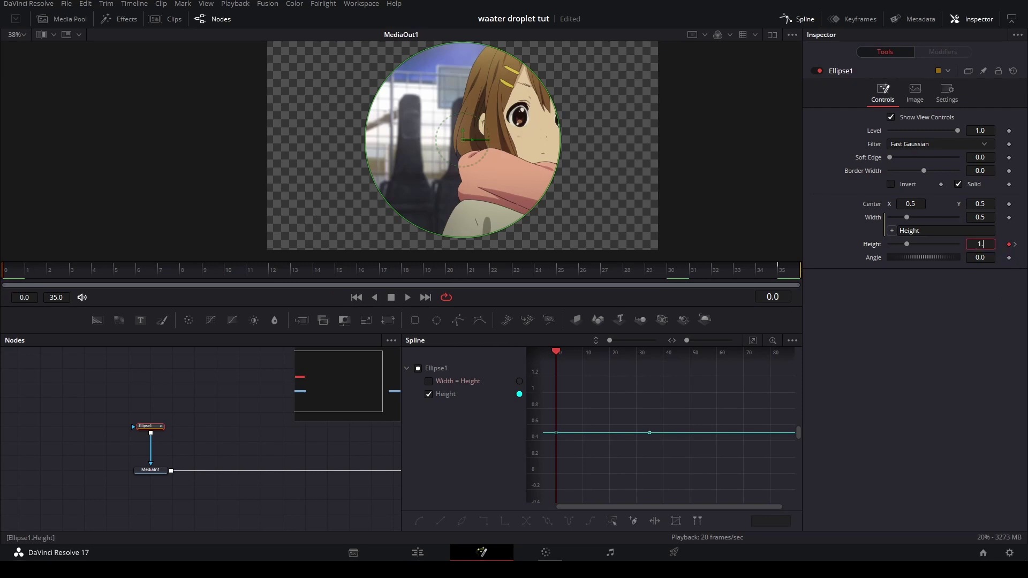
type("2")
key("Return")
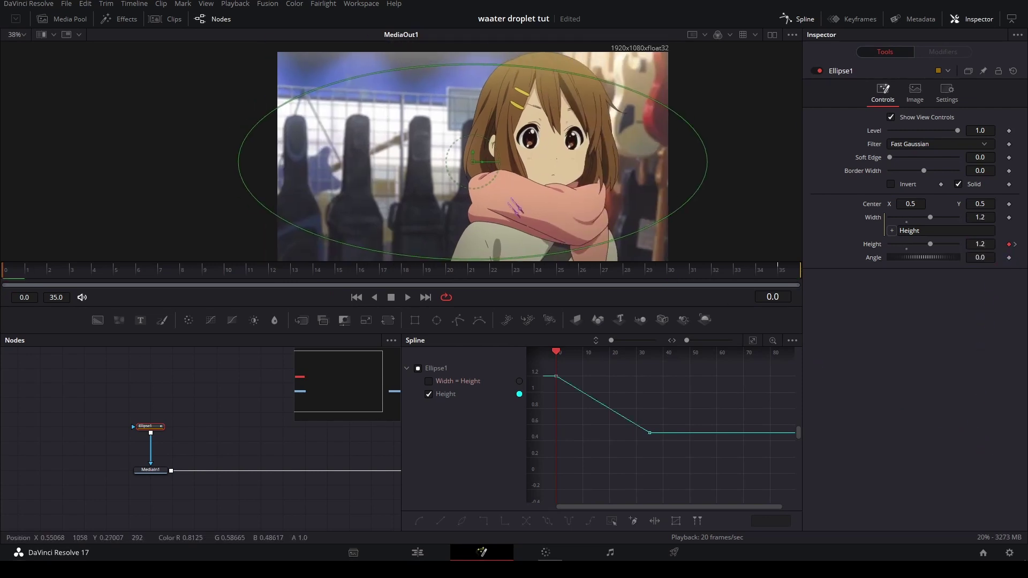
Shape the ellipse height curve into a steep start with a long ease-out, and preview the animation
left_click_drag(516, 157, 476, 130)
left_click(753, 341)
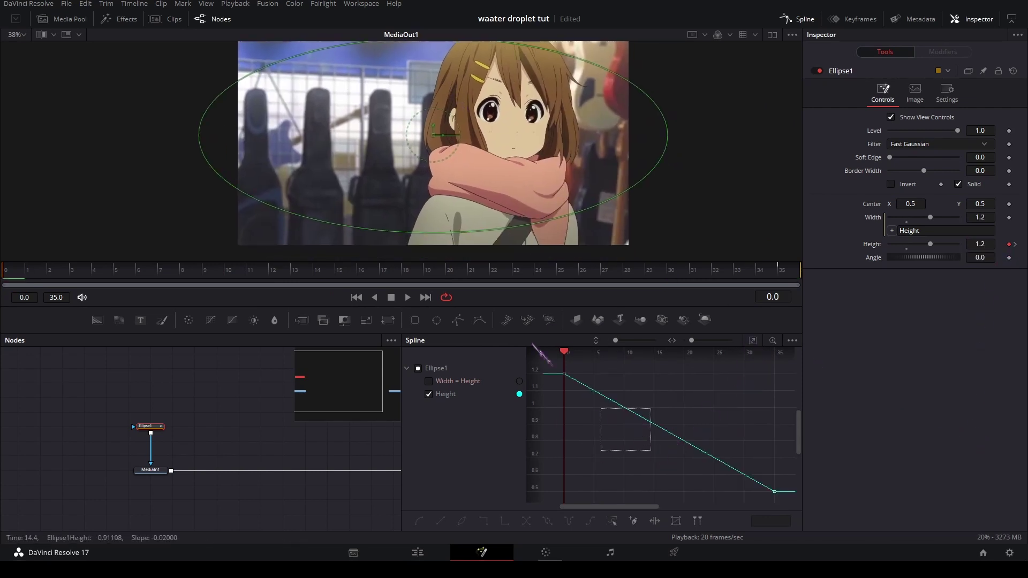
left_click_drag(635, 413, 578, 464)
left_click(775, 491)
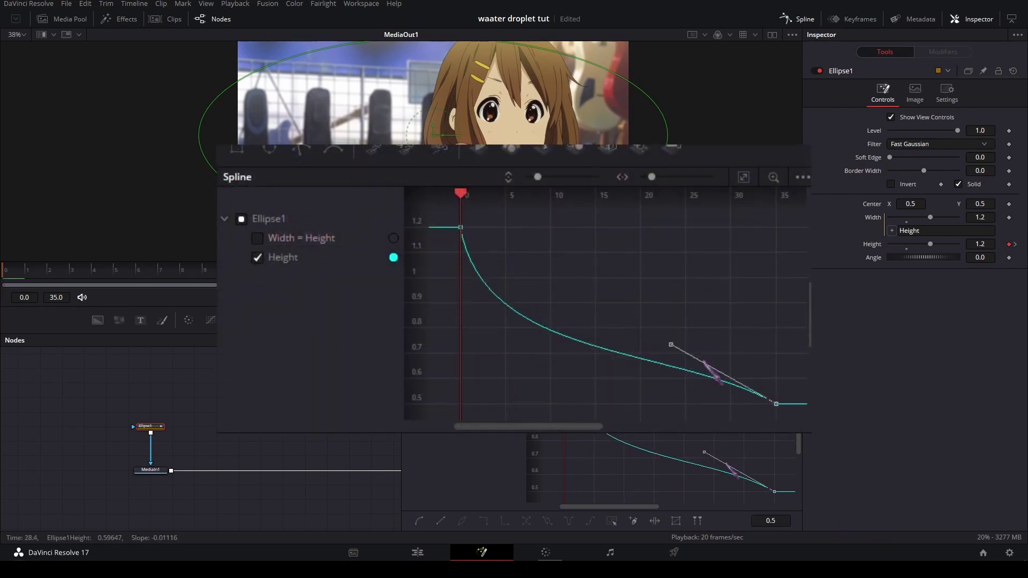
left_click_drag(702, 457, 599, 478)
key("space")
Insert a Lens Distort node between MediaIn1 and MediaOut1
left_click_drag(155, 449, 129, 418)
left_click_drag(211, 398, 179, 410)
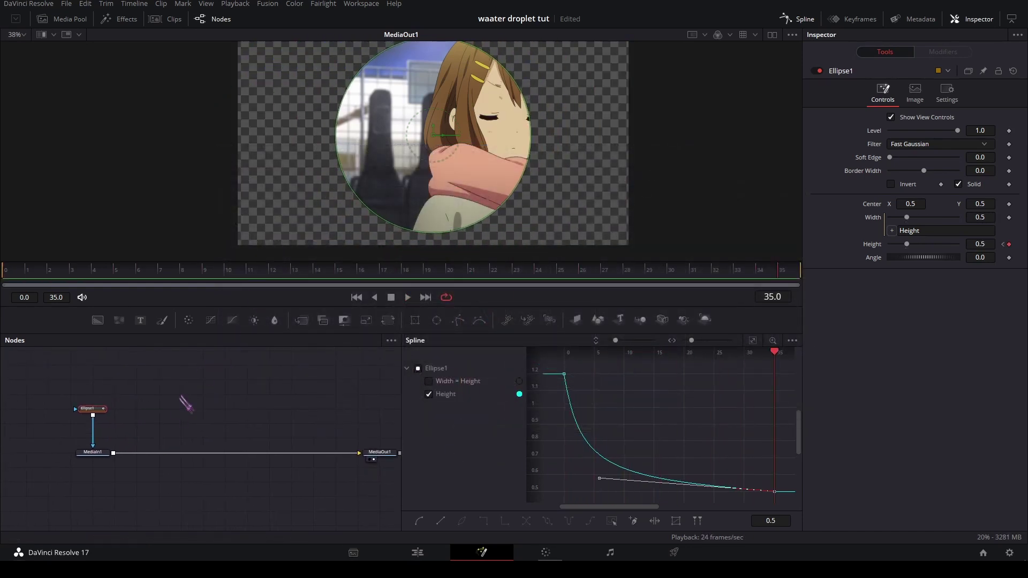
left_click(108, 452)
key("shift+space")
type("lens")
left_click(550, 351)
left_click_drag(147, 453, 192, 453)
Return to frame 0 and set the Lens Distort mode to Distort
left_click_drag(127, 270, 20, 267)
left_click(844, 169)
left_click(842, 190)
left_click(880, 171)
left_click(863, 209)
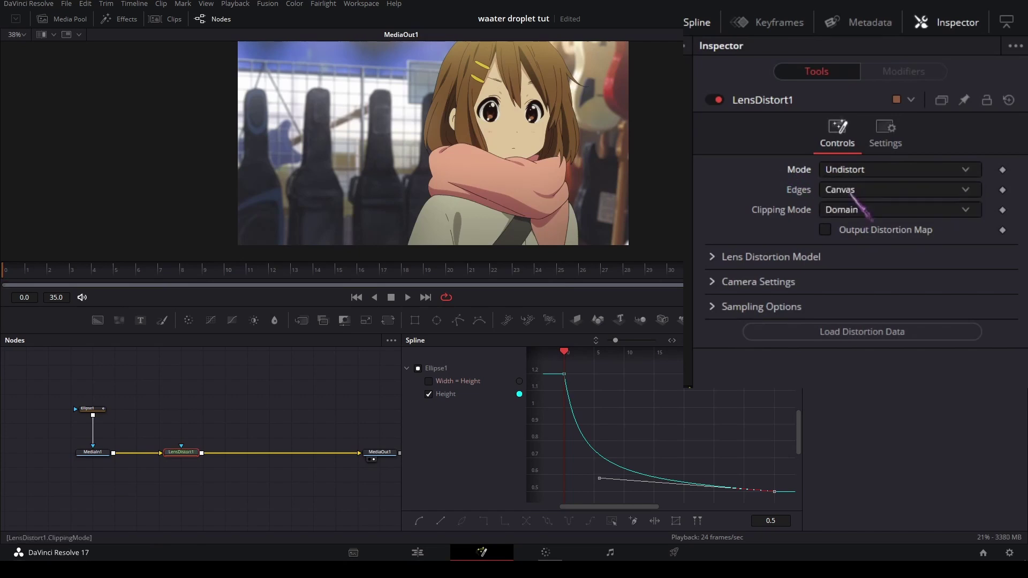
left_click(887, 170)
left_click(860, 191)
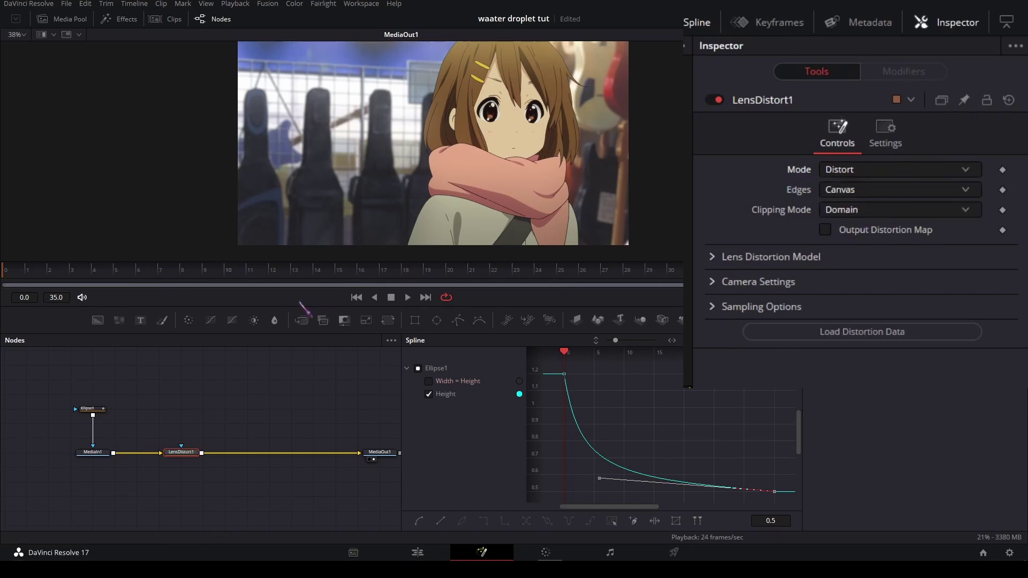
Keyframe the lens model's Distortion from 0 at frame 0 to 5 at frame 35
left_click(713, 257)
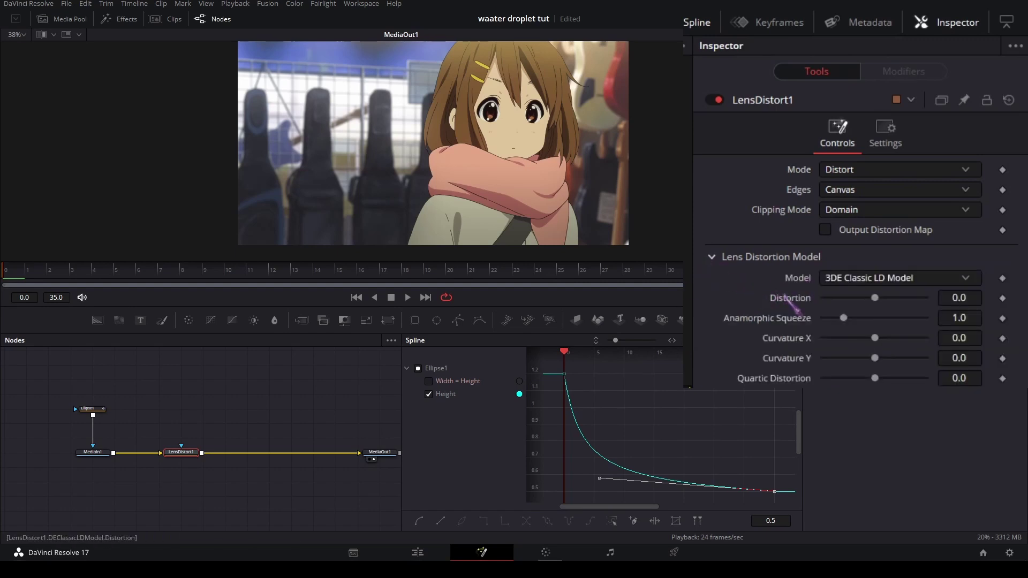
left_click(1003, 298)
left_click(565, 276)
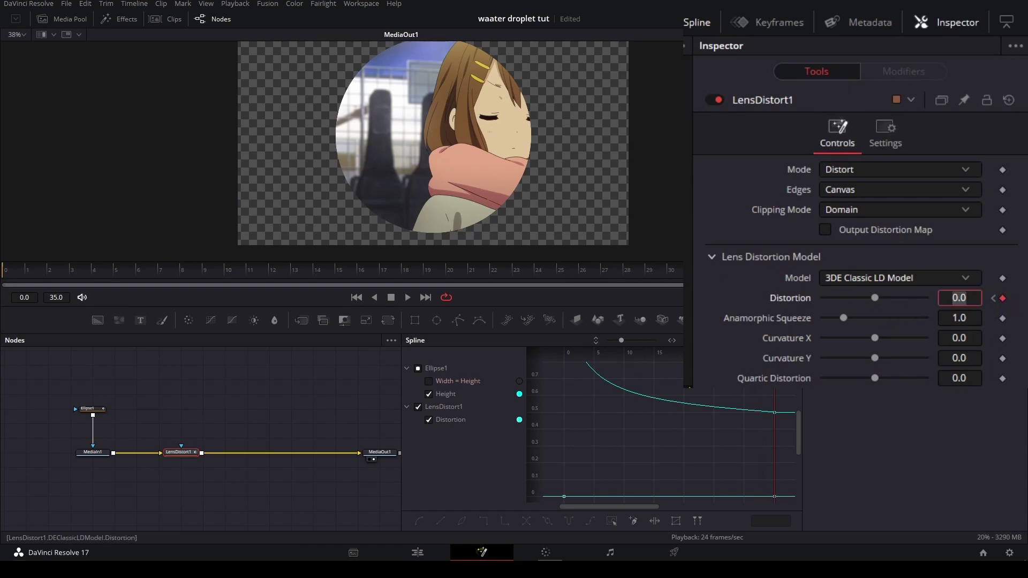
type("5")
key("Return")
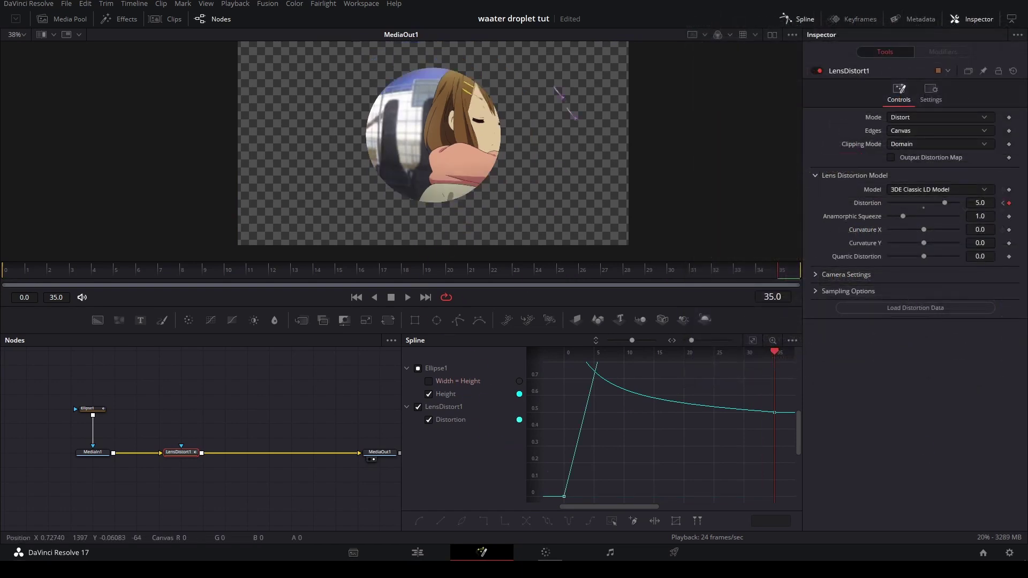
Shape the Distortion curve into a steep rise with a long ease-out, and preview the animation
left_click(429, 394)
left_click(753, 340)
left_click_drag(633, 453, 586, 395)
left_click_drag(688, 442, 783, 366)
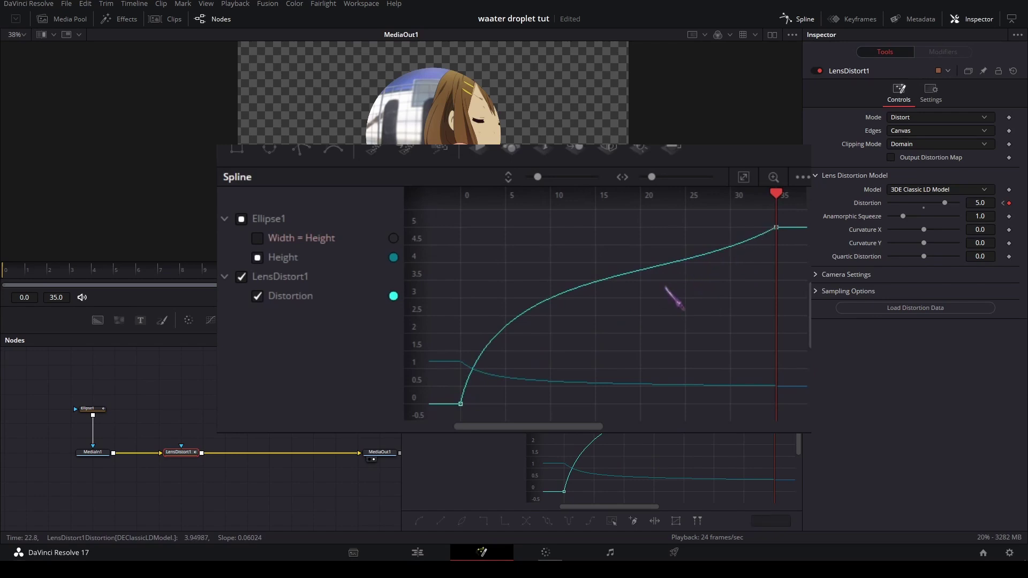
left_click_drag(681, 288, 782, 223)
left_click_drag(669, 294, 524, 239)
key("space")
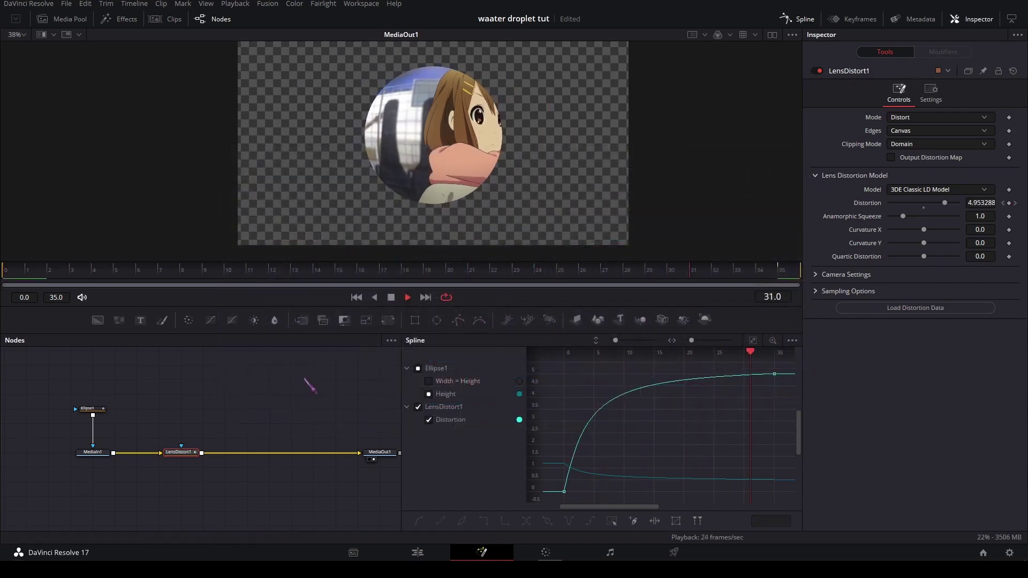
key("space")
Insert a Vignette node between MediaIn1 and LensDistort1
left_click_drag(242, 377, 216, 370)
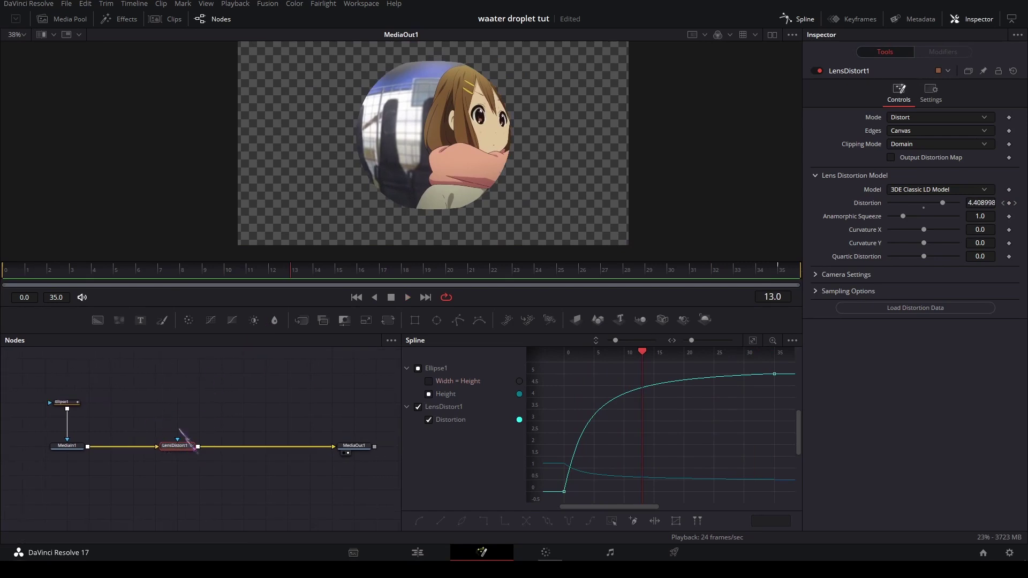
left_click(69, 446)
key("shift+space")
type("lens")
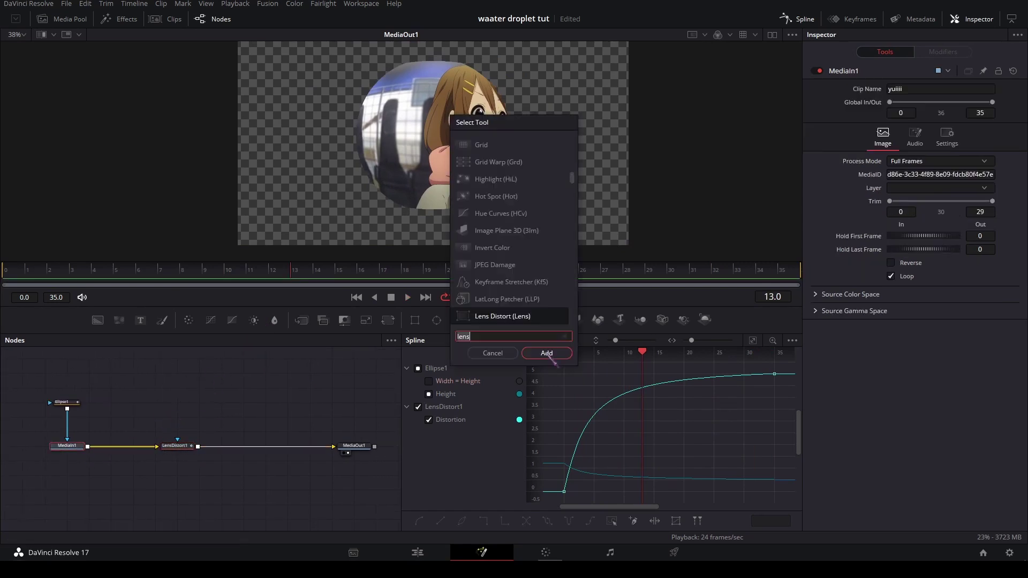
key("BackSpace")
key("BackSpace")
key("BackSpace")
key("BackSpace")
type("vigne")
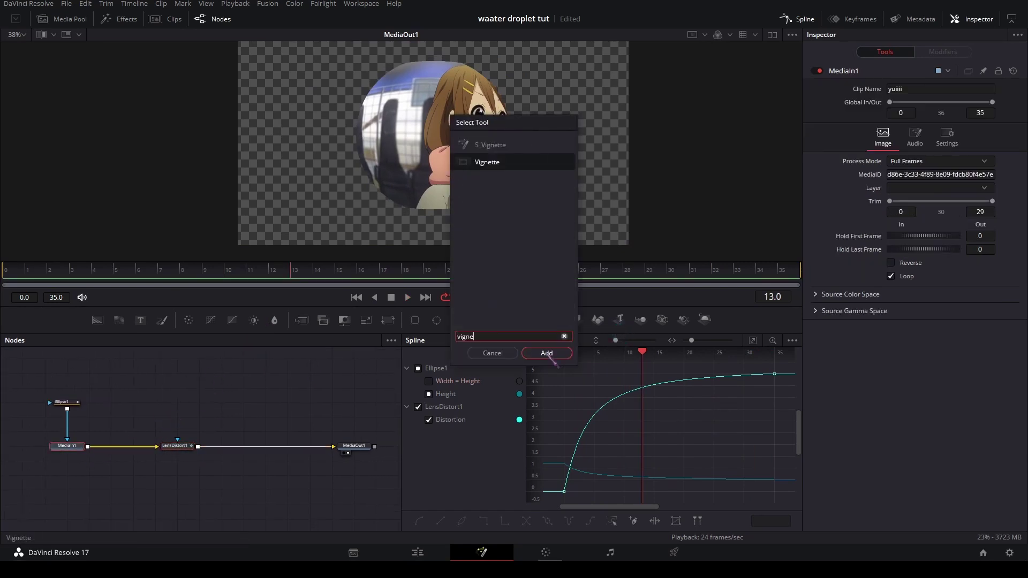
left_click(548, 354)
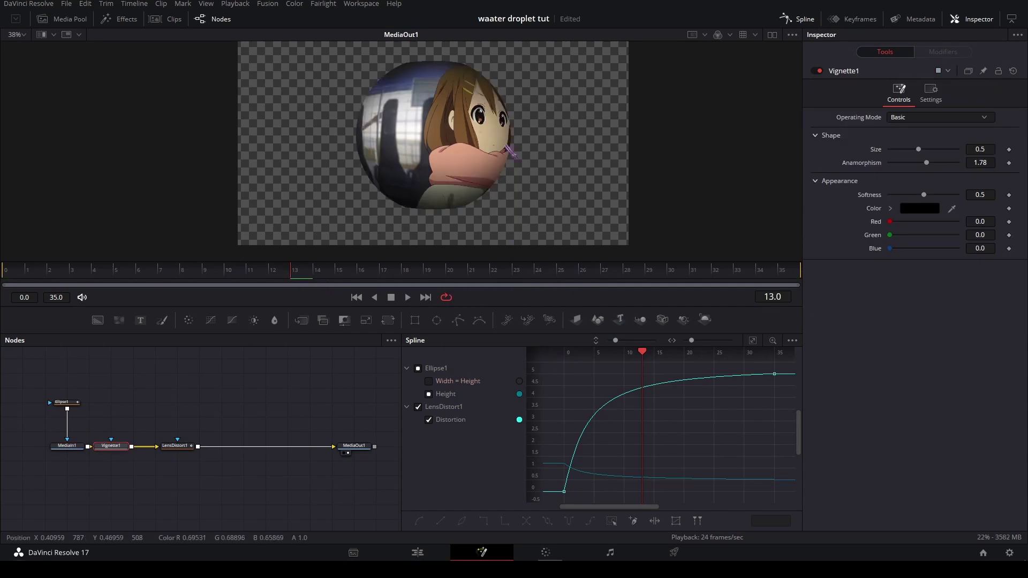
Keyframe the vignette size from 1.0 at frame 0 to 0.5 at frame 35
left_click_drag(263, 275, 5, 289)
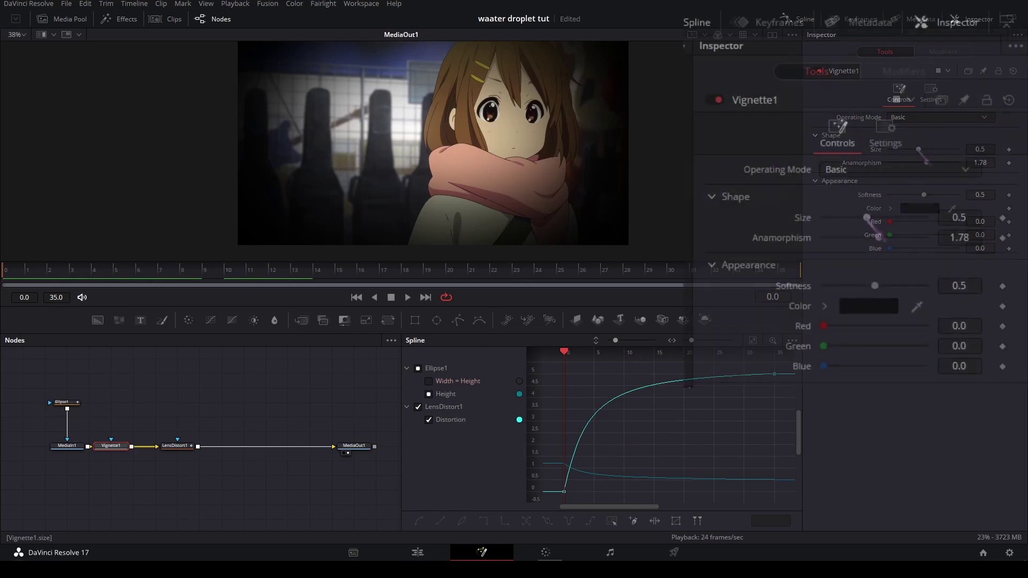
left_click_drag(919, 150, 1020, 149)
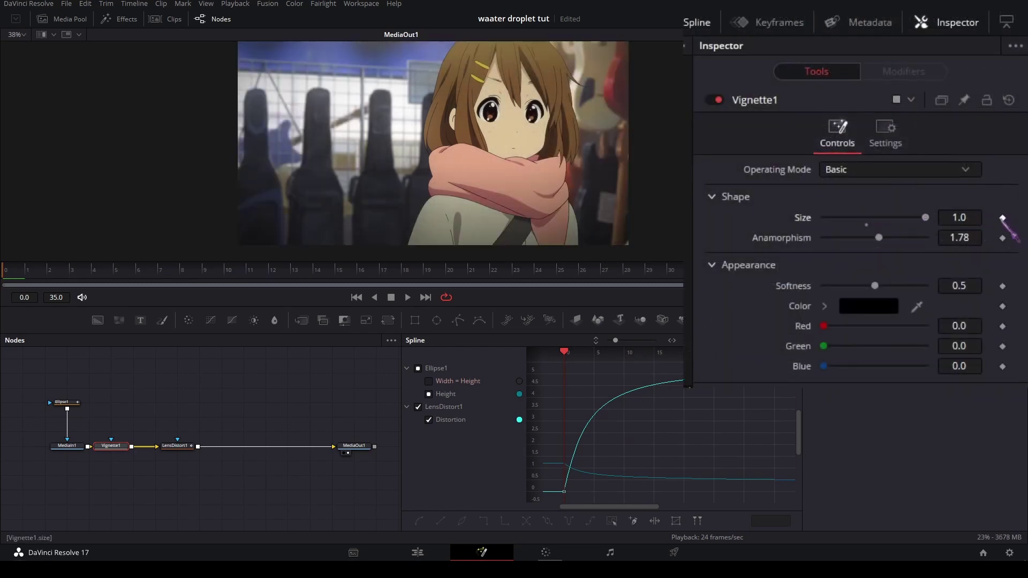
left_click(1002, 218)
left_click_drag(642, 265, 941, 316)
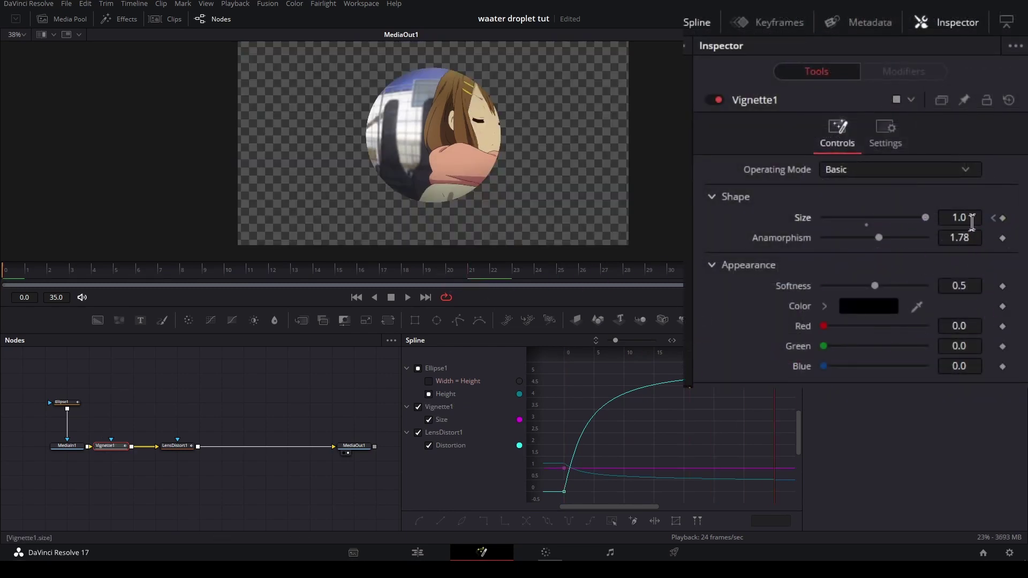
type("0.5")
key("Tab")
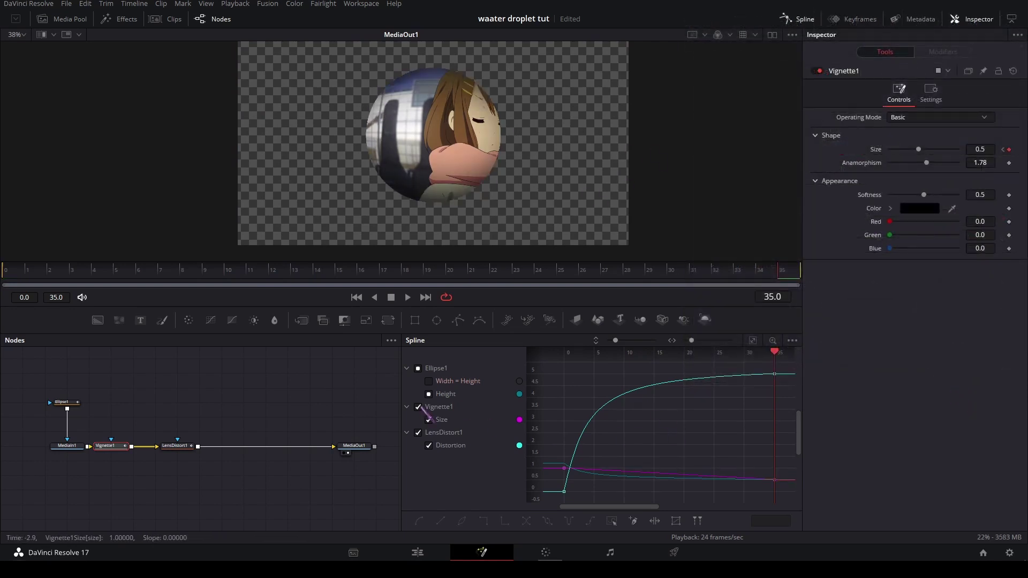
Shape the vignette size curve into a steep drop with a long ease-out, and preview the animation
left_click(421, 434)
left_click(755, 342)
left_click_drag(632, 459, 574, 470)
left_click_drag(639, 416, 887, 532)
left_click_drag(703, 454, 599, 484)
key("space")
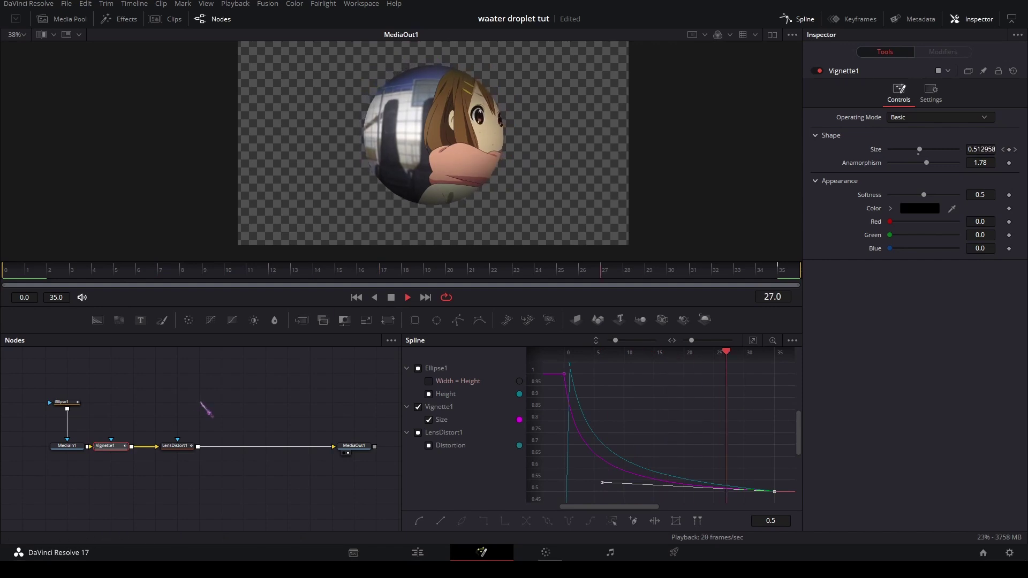
left_click(198, 387)
mouse_move(213, 391)
left_mouse_down()
mouse_move(198, 387)
mouse_move(207, 403)
left_mouse_up()
key("space")
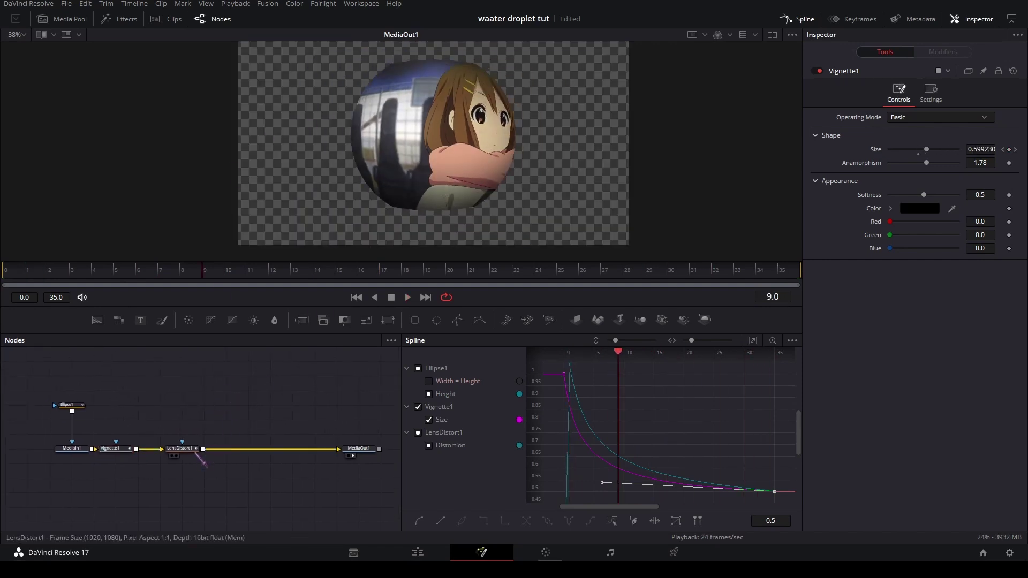
Insert a Displace node after LensDistort1 and space it out in the node chain
left_click(183, 451)
key("shift+space")
type("disp")
key("Return")
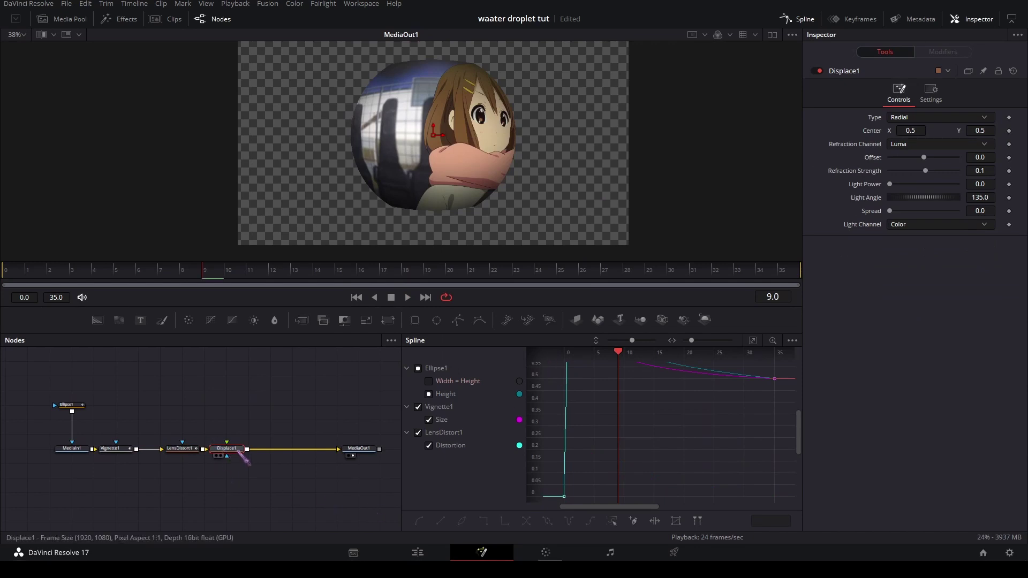
left_click_drag(237, 449, 260, 449)
Add a Fast Noise node and connect it to the Displace node as its displacement source
left_click(222, 381)
left_click_drag(120, 320, 154, 342)
left_click_drag(242, 403, 248, 442)
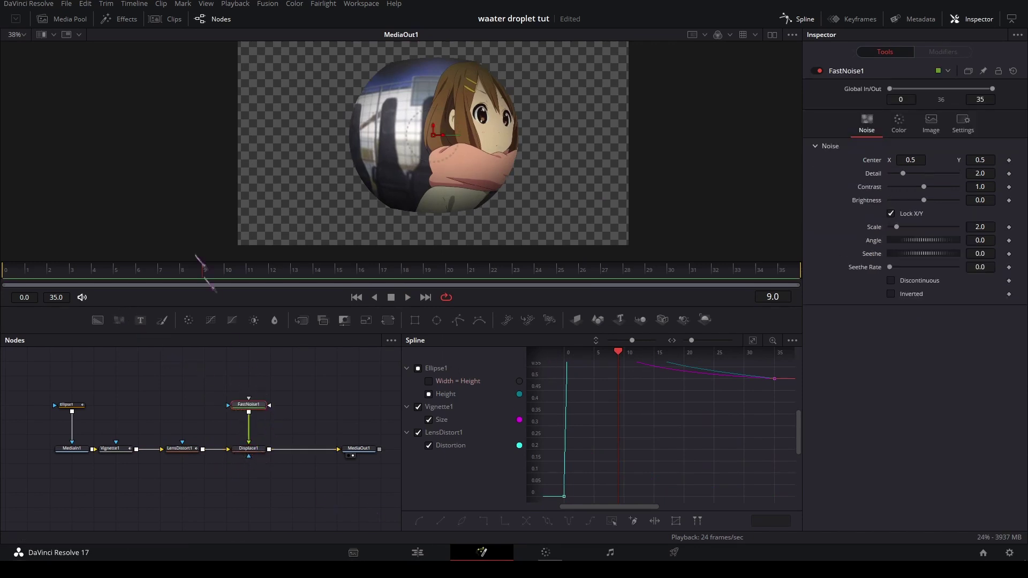
Set the Fast Noise scale to about 4 and the Displace refraction strength to 0.2
left_click_drag(980, 227, 1010, 227)
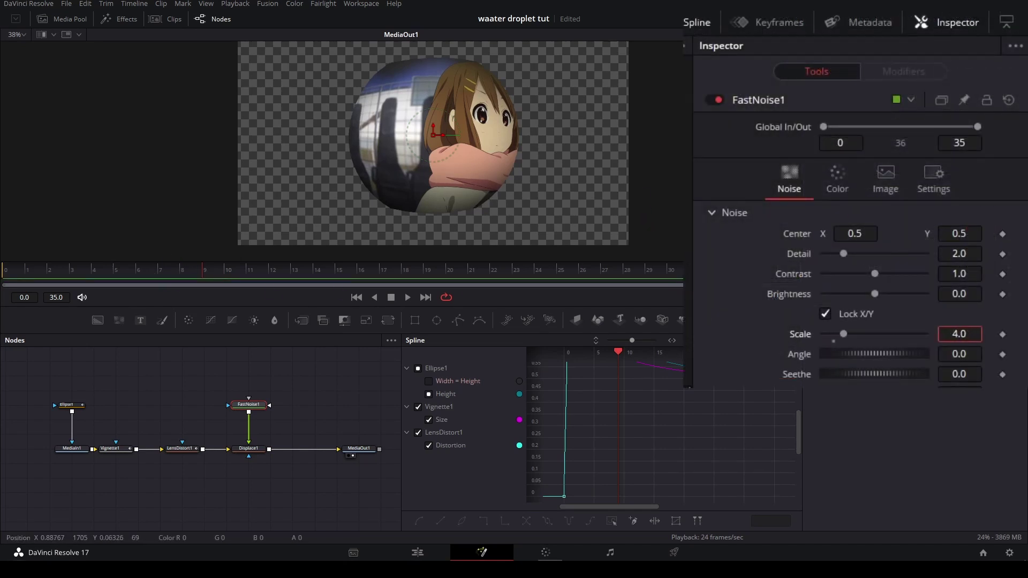
left_click(252, 449)
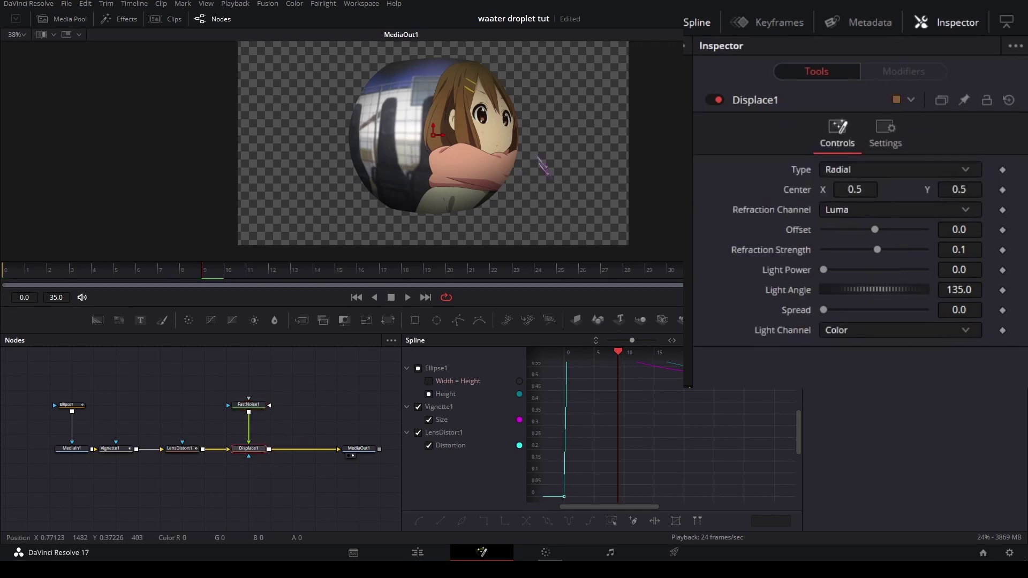
scroll(461, 156, "up", 4)
left_click_drag(449, 160, 429, 219)
left_click_drag(970, 249, 999, 249)
double_click(969, 250)
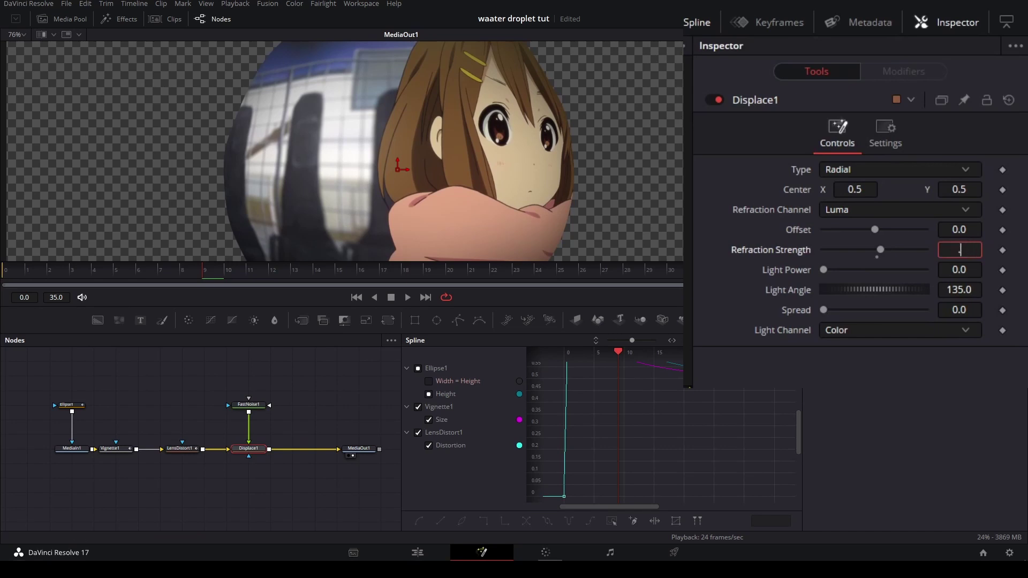
type(".2")
key("Tab")
scroll(482, 110, "down", 6)
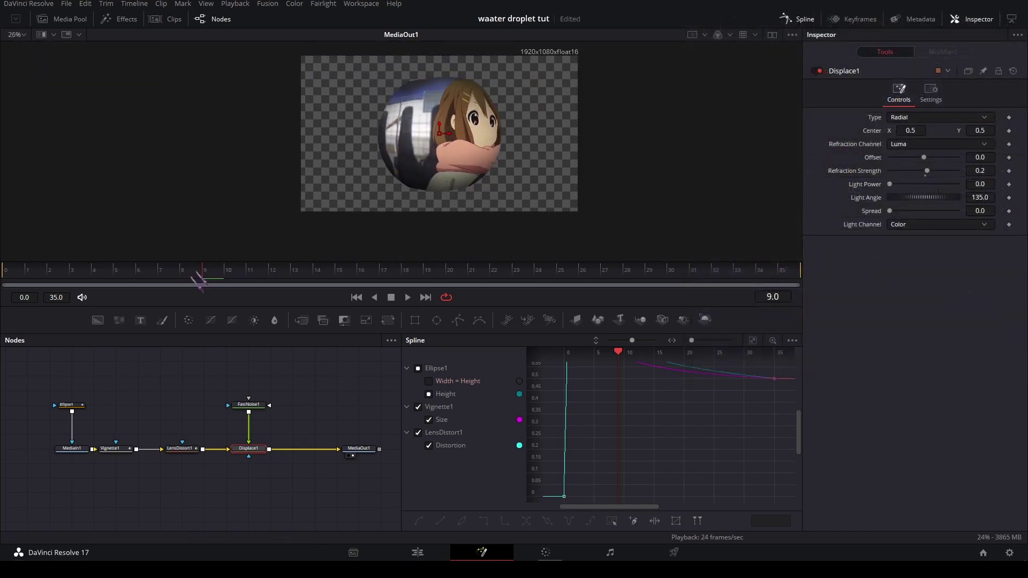
Keyframe the Fast Noise seethe from 0.0 at frame 0 to 0.5 at frame 35, and preview the animation
left_click_drag(188, 280, 2, 281)
scroll(263, 414, "up", 3)
left_click_drag(266, 405, 239, 416)
left_click(239, 414)
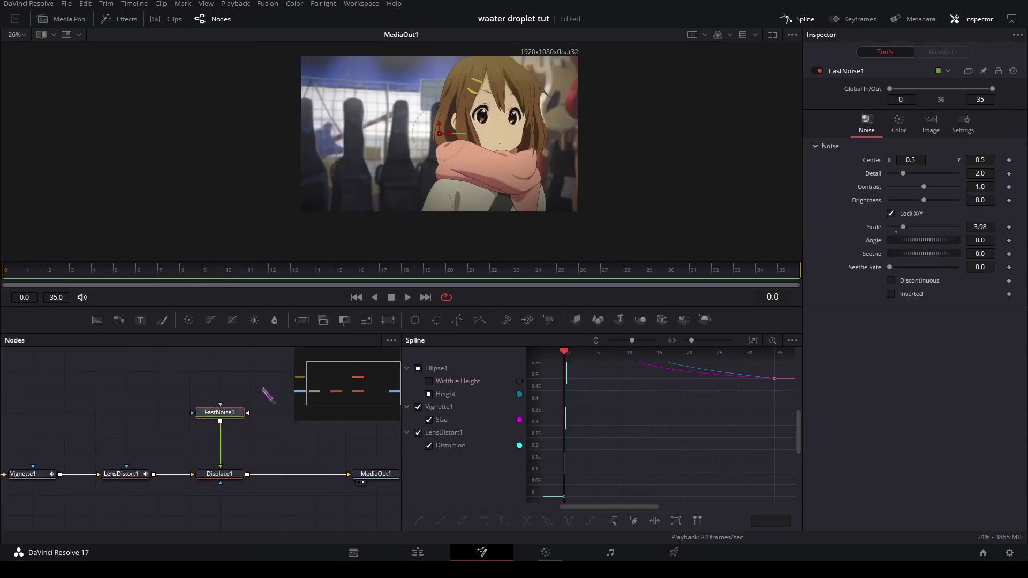
left_click(1009, 253)
left_click(675, 278)
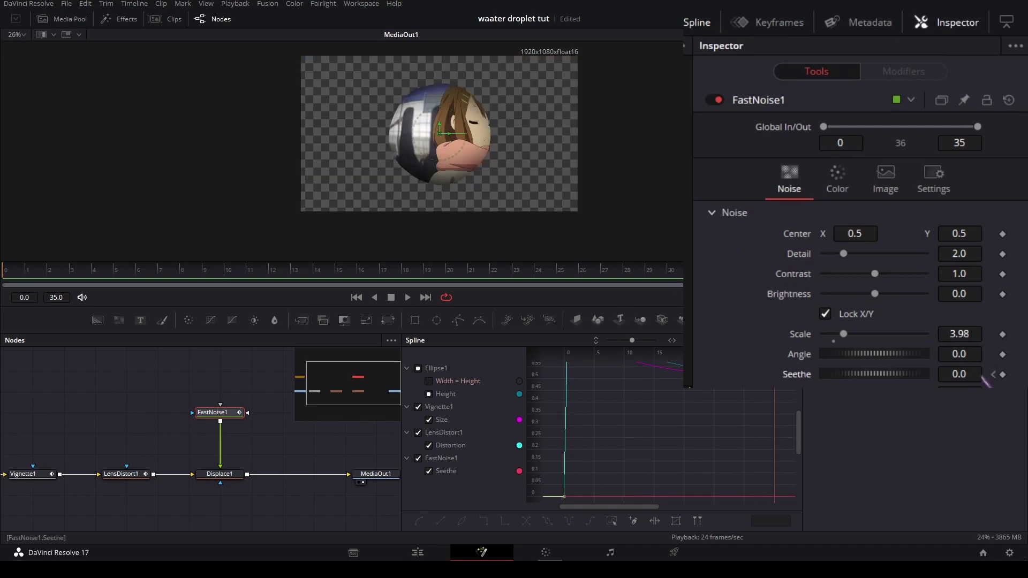
type("0.5")
key("Return")
key("space")
scroll(418, 123, "up", 2)
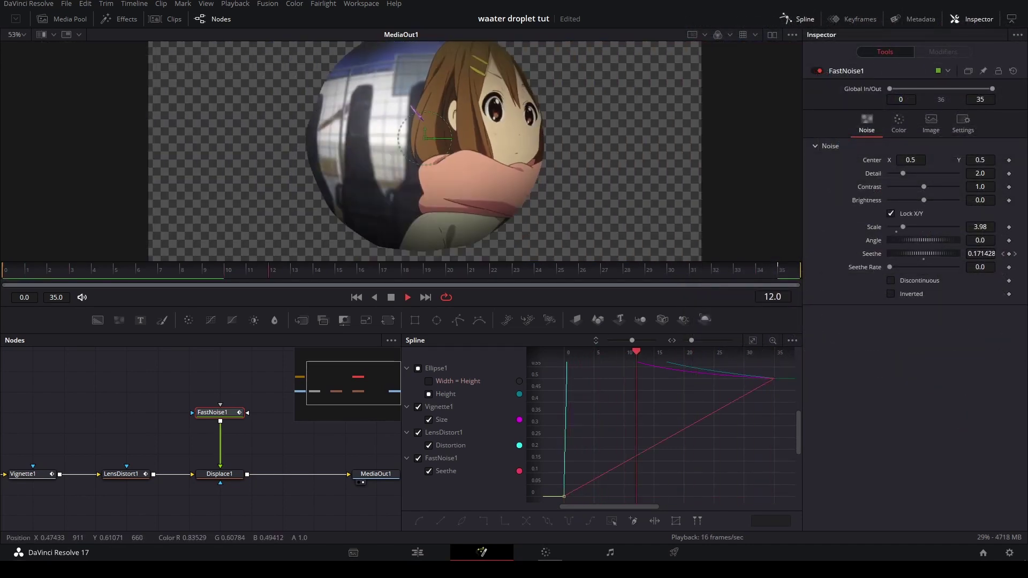
left_click_drag(419, 129, 435, 150)
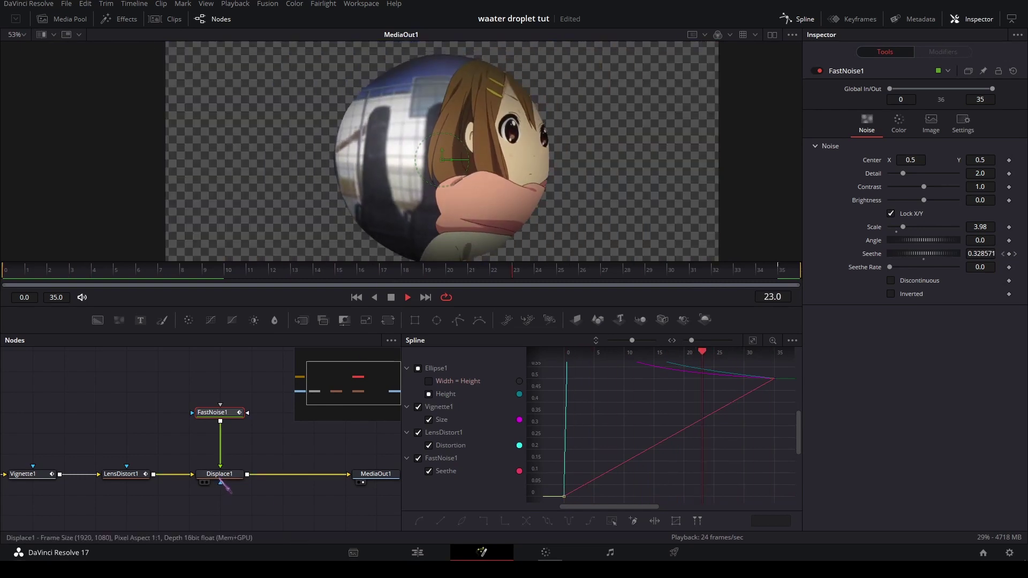
Try a Displace refraction strength of 0.63 during playback, and restore it to 0.2
left_click(219, 475)
left_click_drag(927, 172, 935, 171)
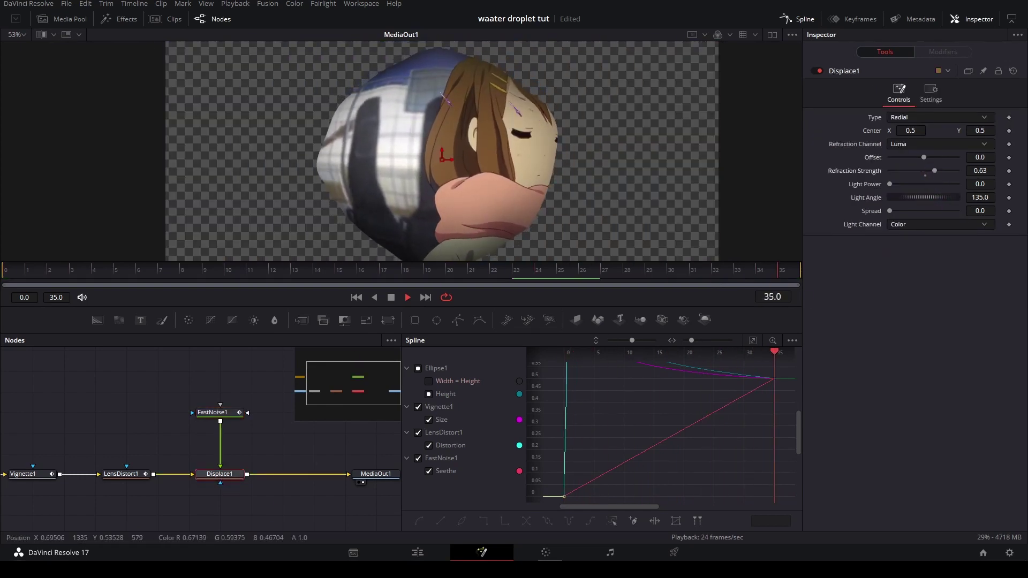
scroll(557, 122, "down", 2)
left_click_drag(557, 122, 553, 100)
double_click(988, 171)
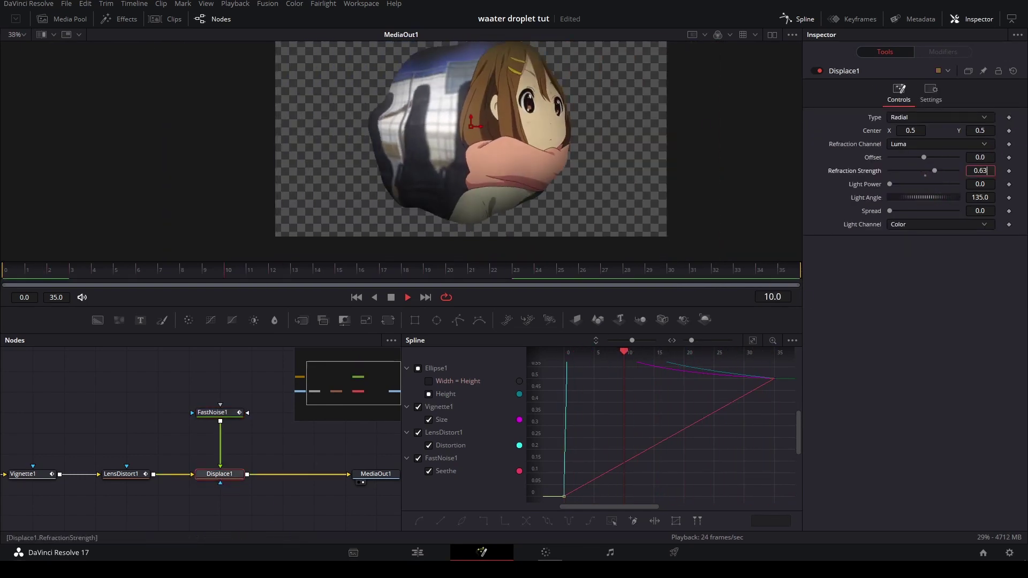
type("0.2")
key("Tab")
key("space")
Make room before MediaOut1 and insert a Transform node after Displace1
left_click_drag(304, 432, 229, 390)
scroll(206, 396, "down", 3)
scroll(230, 386, "up", 2)
left_click_drag(248, 464, 315, 464)
left_click(273, 387)
left_click_drag(225, 433, 255, 429)
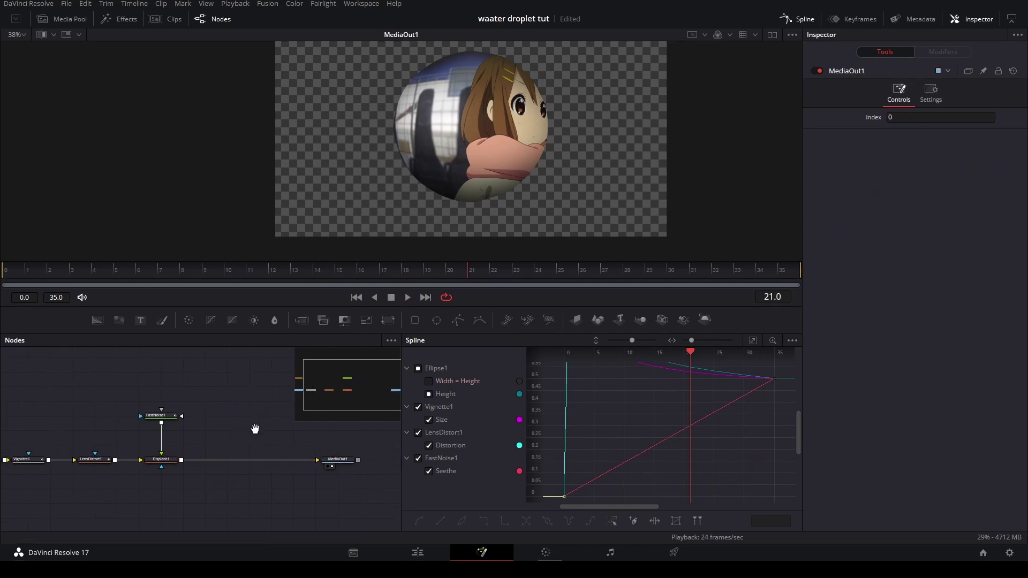
left_click(169, 461)
left_click(388, 321)
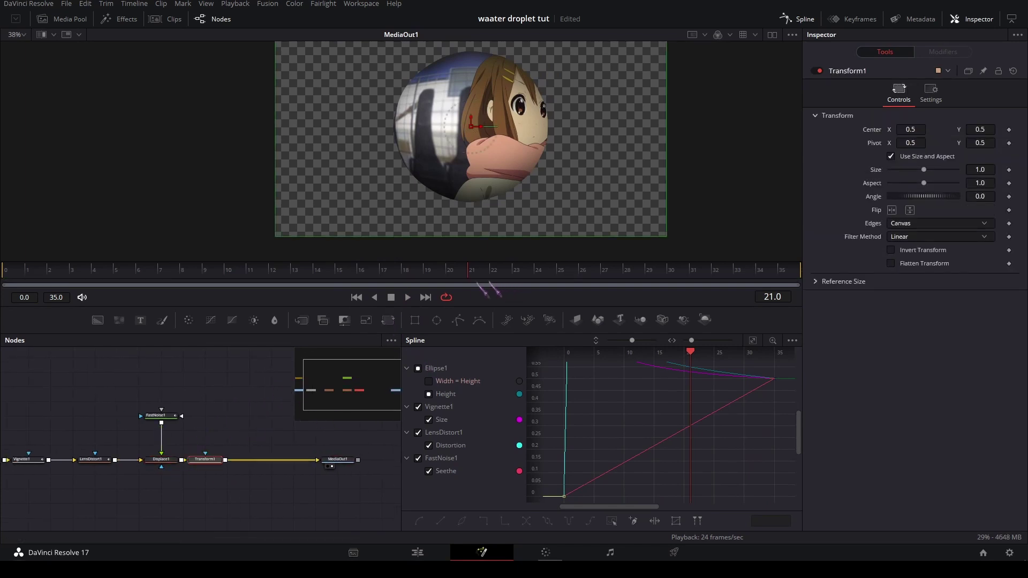
Keyframe the Transform1 size from 1.0 at frame 0 to 0.5 at frame 35
left_click_drag(466, 276, 2, 282)
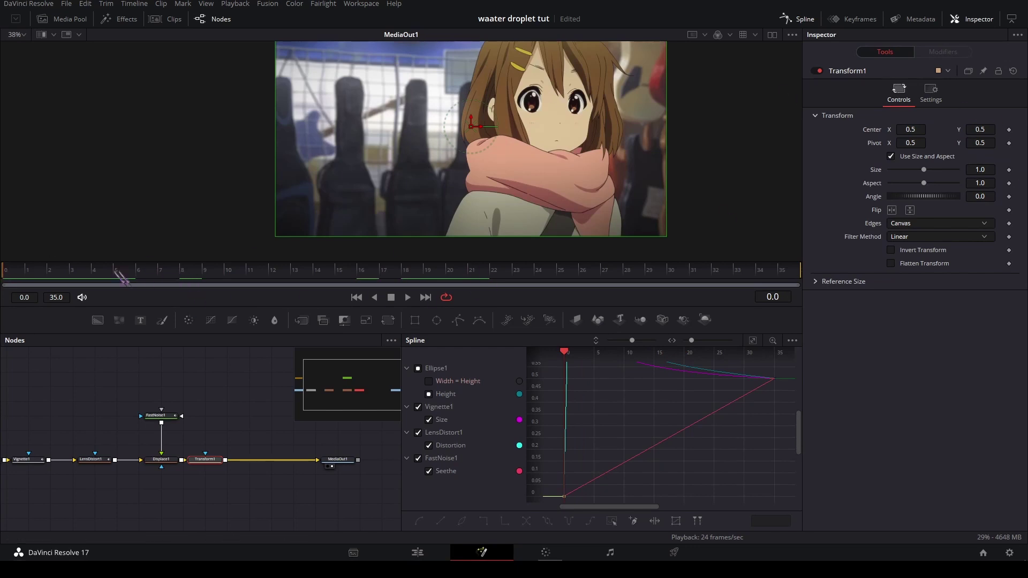
left_click(1009, 170)
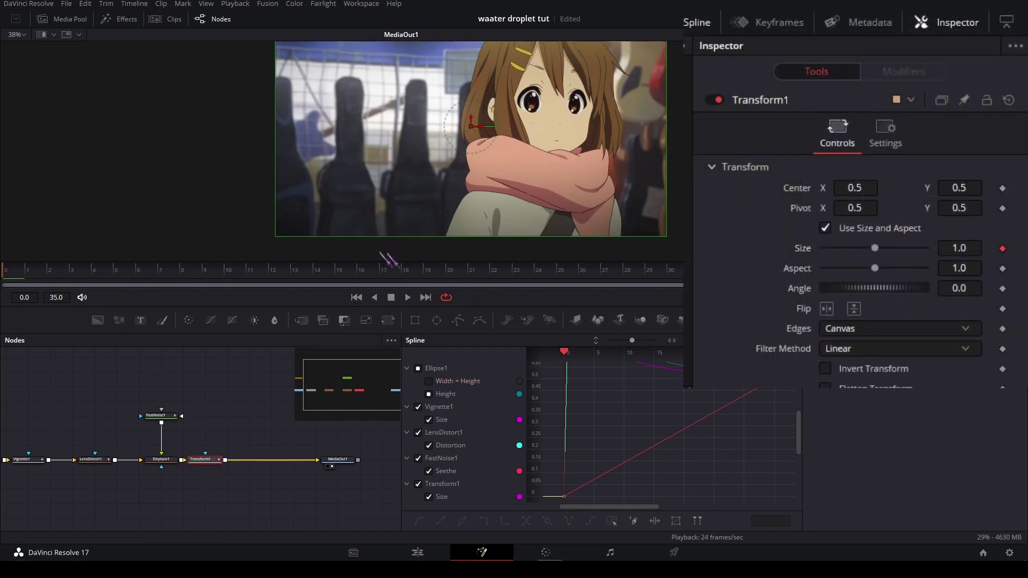
left_click(616, 277)
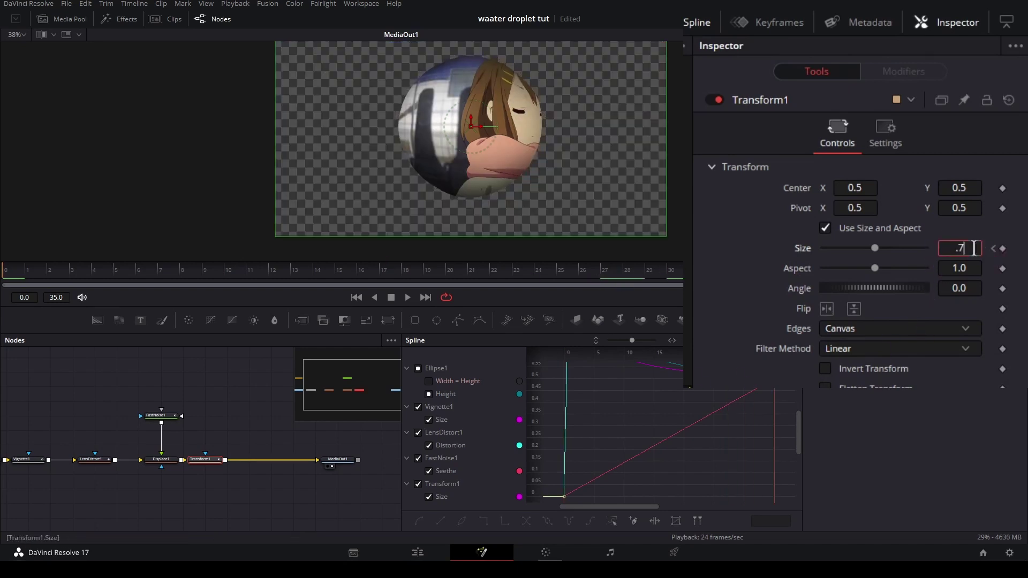
key("Return")
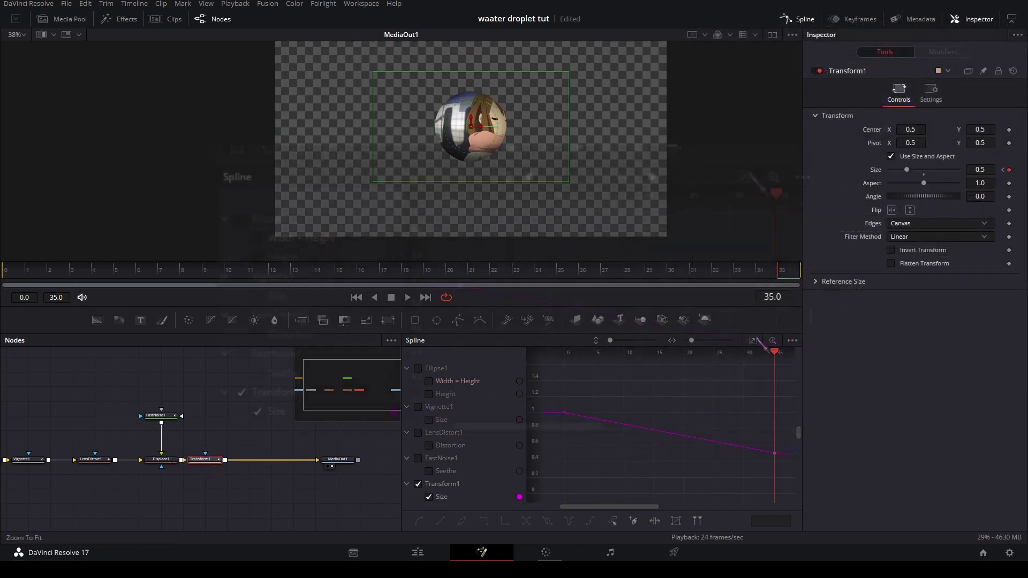
Shape the Transform1 size curve into a steep drop with a long ease-out, and preview the animation
left_click(753, 341)
left_click_drag(655, 459, 525, 321)
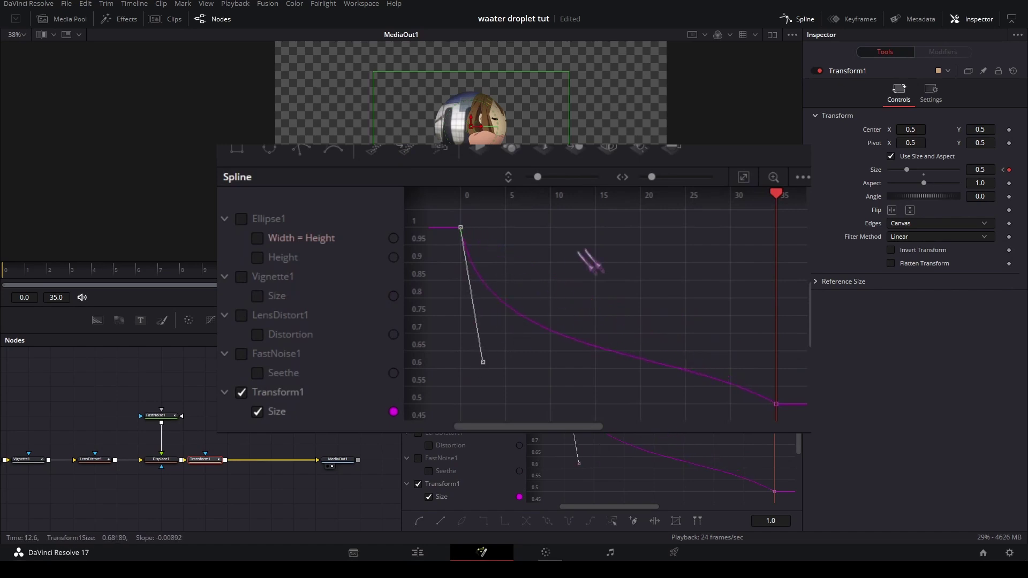
left_click(774, 492)
left_click_drag(704, 454, 597, 482)
key("space")
left_click_drag(222, 409, 190, 405)
left_click(251, 423)
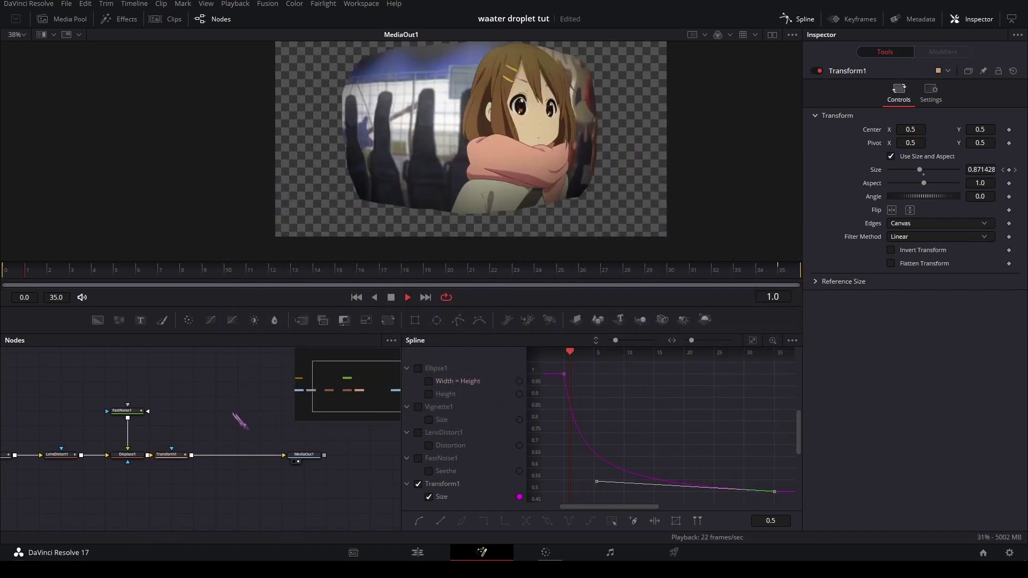
key("space")
Make room before MediaOut1 and insert a Merge node after Transform1
left_click_drag(314, 454, 358, 454)
left_click(182, 455)
left_click_drag(281, 329, 277, 373)
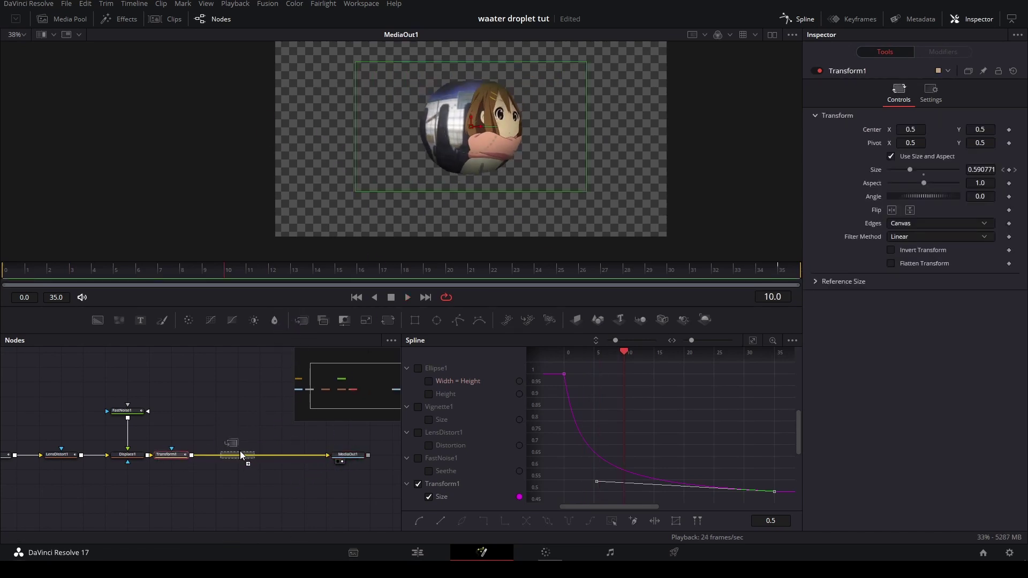
left_click_drag(243, 458, 243, 458)
left_click(242, 423)
left_click_drag(250, 386, 253, 415)
Duplicate the MediaIn1 node and place the copy above the Merge node
left_click_drag(96, 387, 292, 376)
left_click(152, 474)
left_click_drag(241, 435, 180, 436)
left_click_drag(253, 397, 103, 411)
key("ctrl+v")
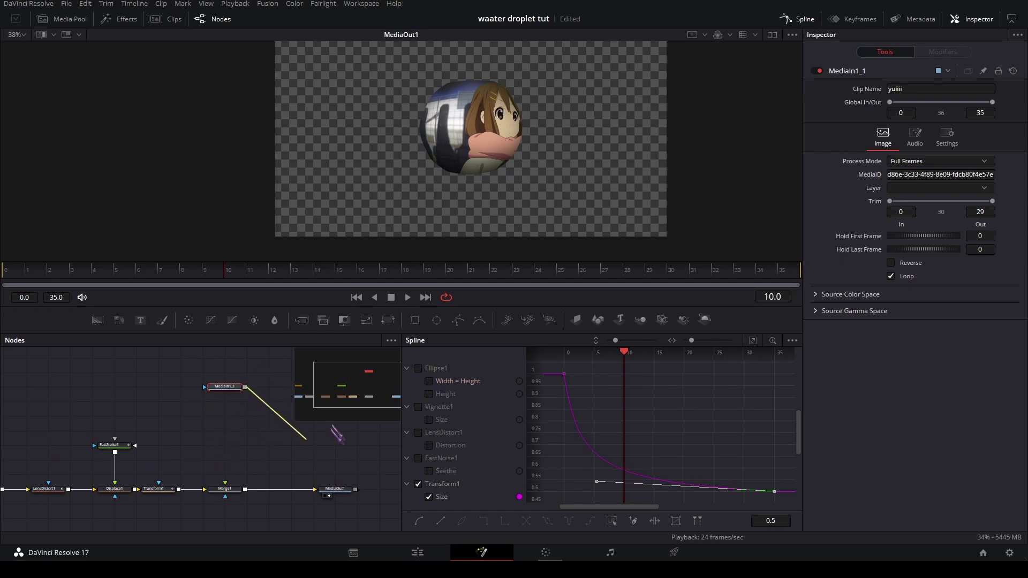
Connect the copied clip as the Merge background and Transform1 as its foreground, and preview the composite
left_click_drag(205, 483, 203, 486)
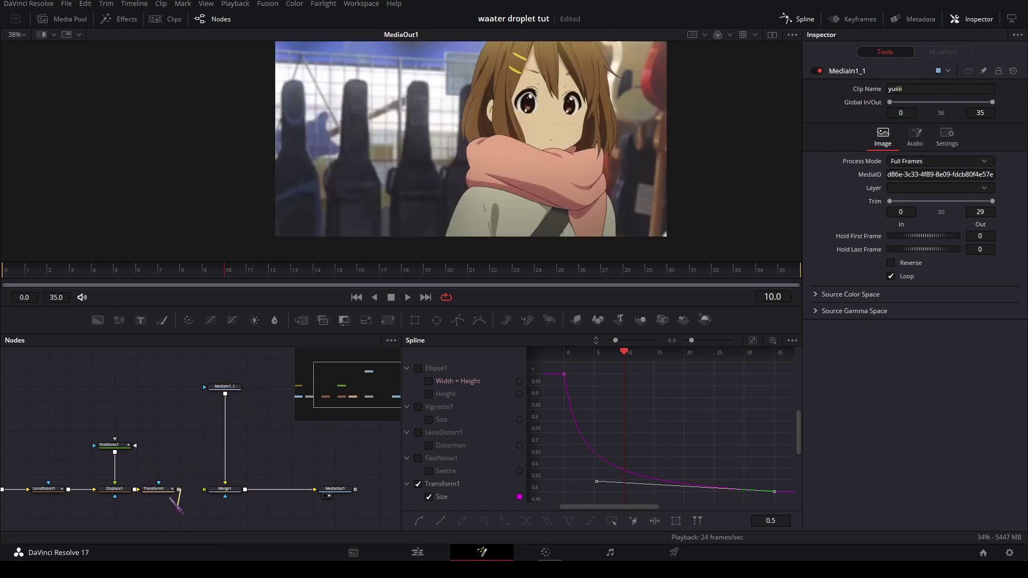
left_click_drag(203, 493, 205, 490)
left_click_drag(291, 391, 289, 409)
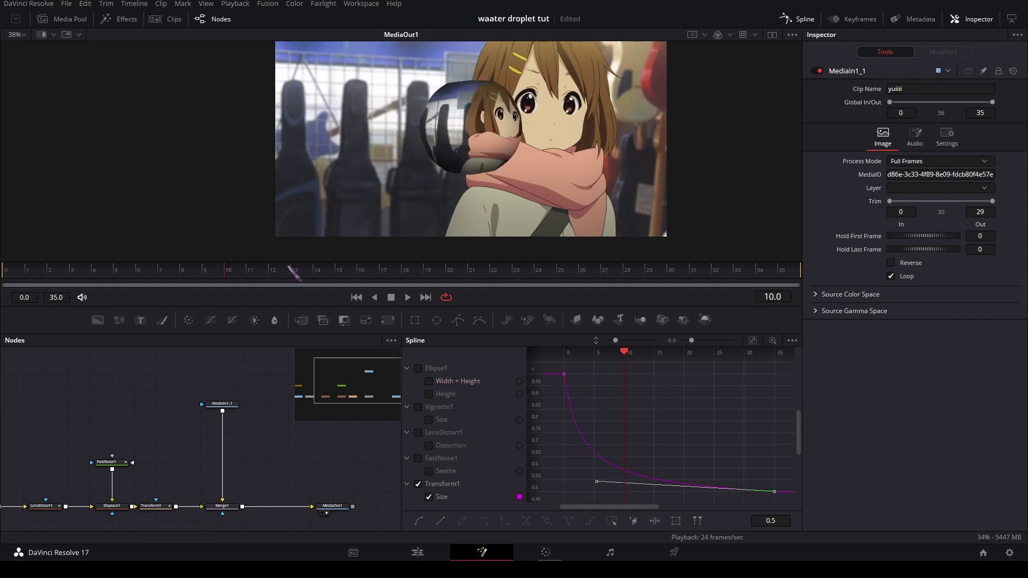
left_click_drag(282, 267, 4, 275)
key("space")
Insert a Transform node after the copied background clip and flip the image vertically
left_click_drag(239, 405, 239, 391)
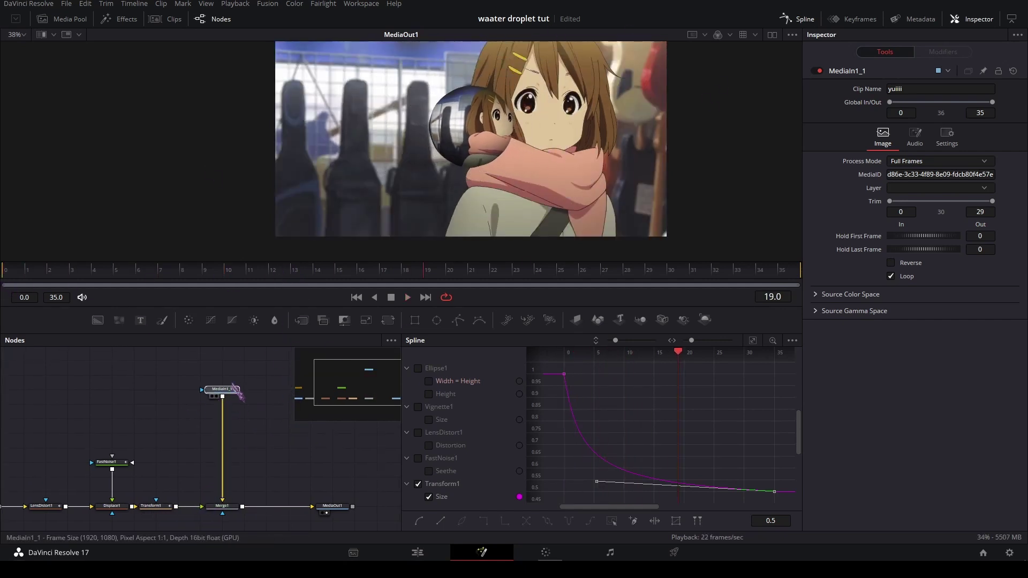
left_click(388, 320)
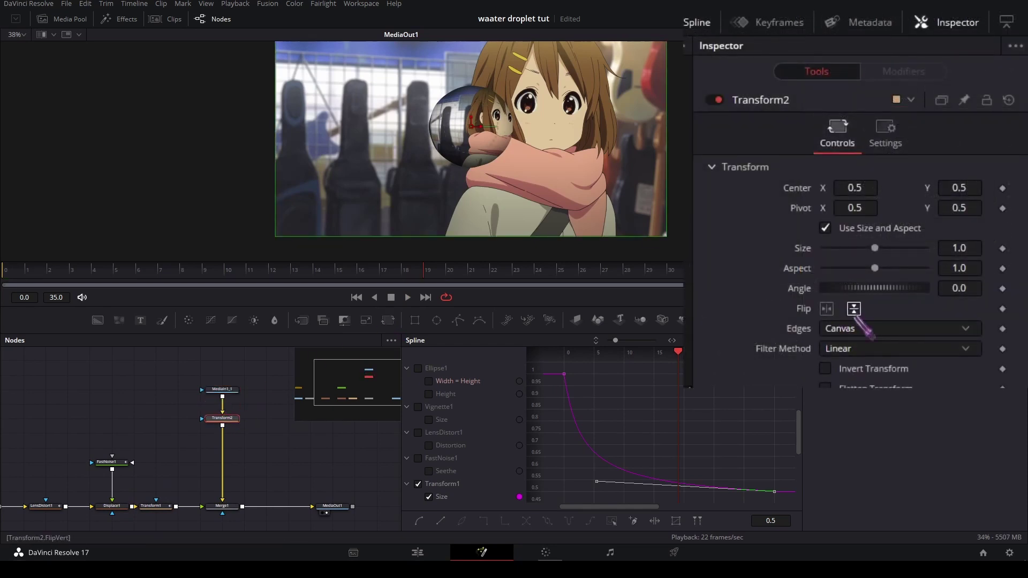
left_click(854, 309)
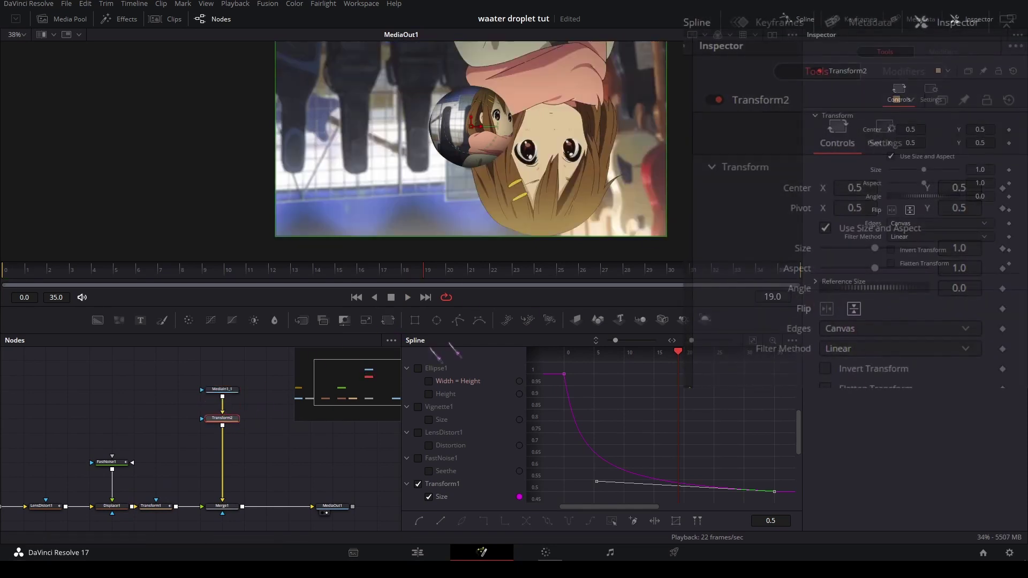
Add a DefocusGamma node after Transform2 with the pentagon lens type and a defocus size of 5.0
scroll(232, 423, "down", 2)
key("shift+space")
type("def")
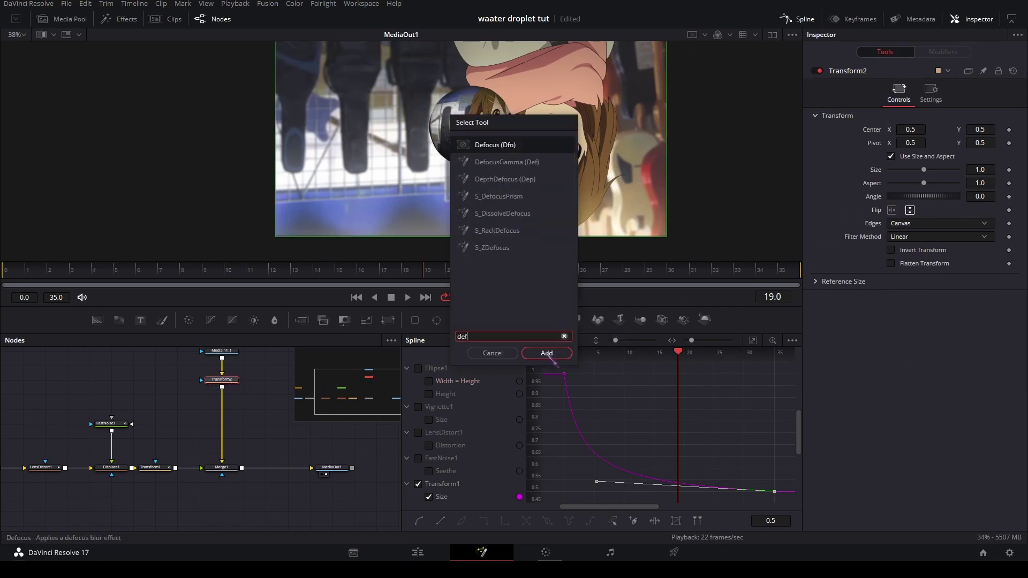
key("Down")
key("Return")
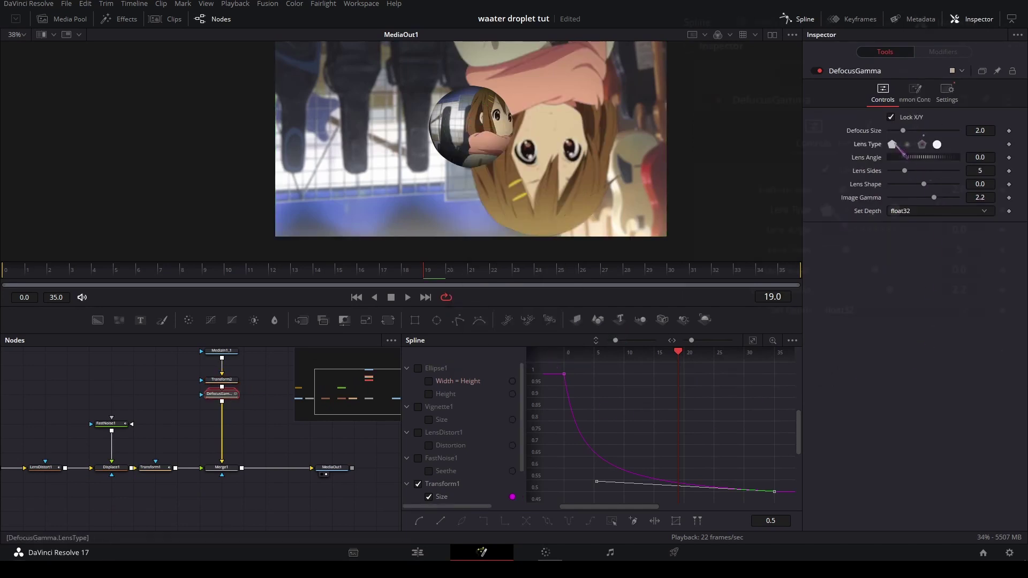
type("5")
key("Tab")
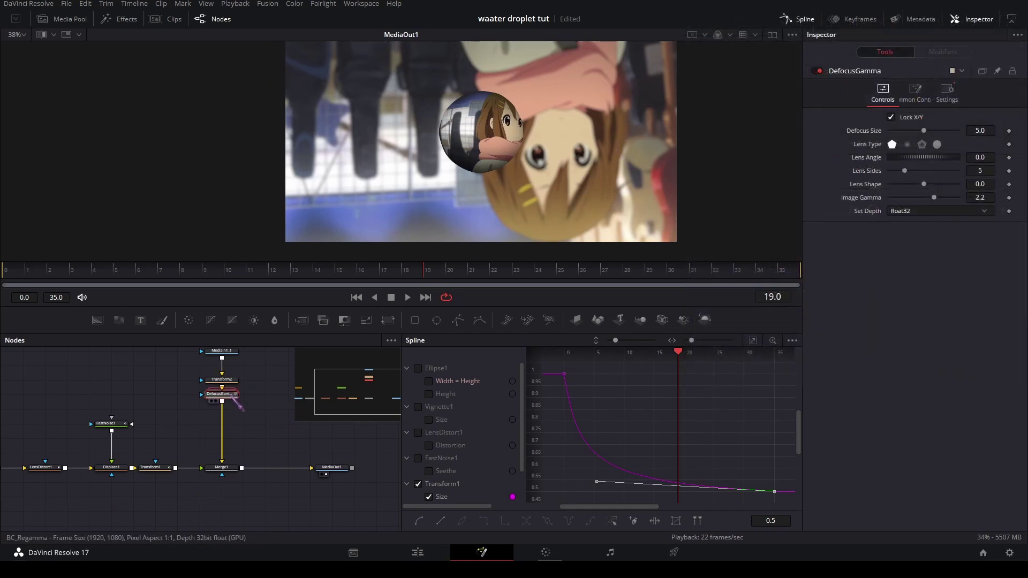
Add a Brightness Contrast node after the DefocusGamma node and lower its brightness to -0.09
left_click(253, 319)
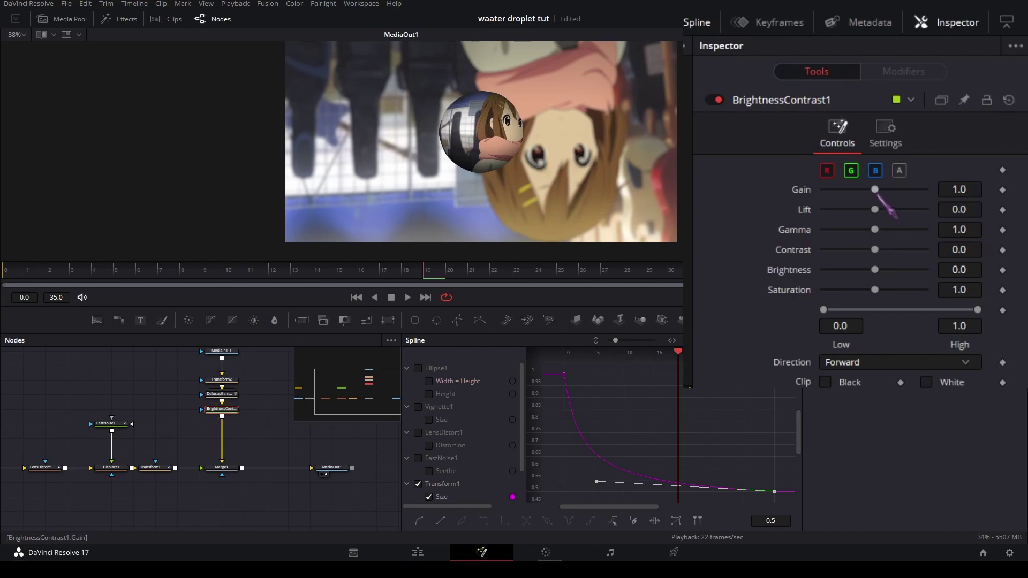
left_click_drag(876, 270, 870, 271)
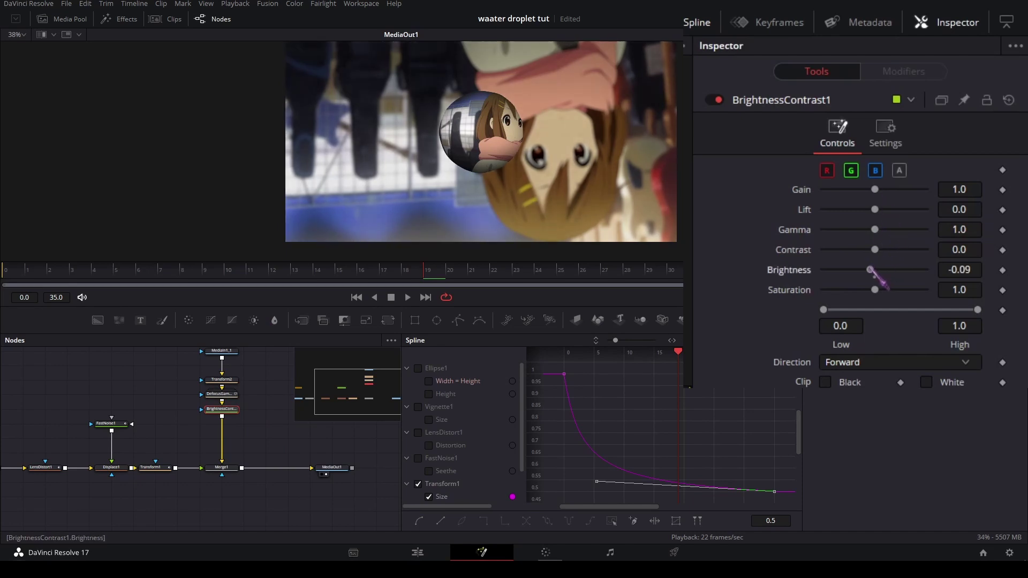
left_click_drag(246, 395, 245, 404)
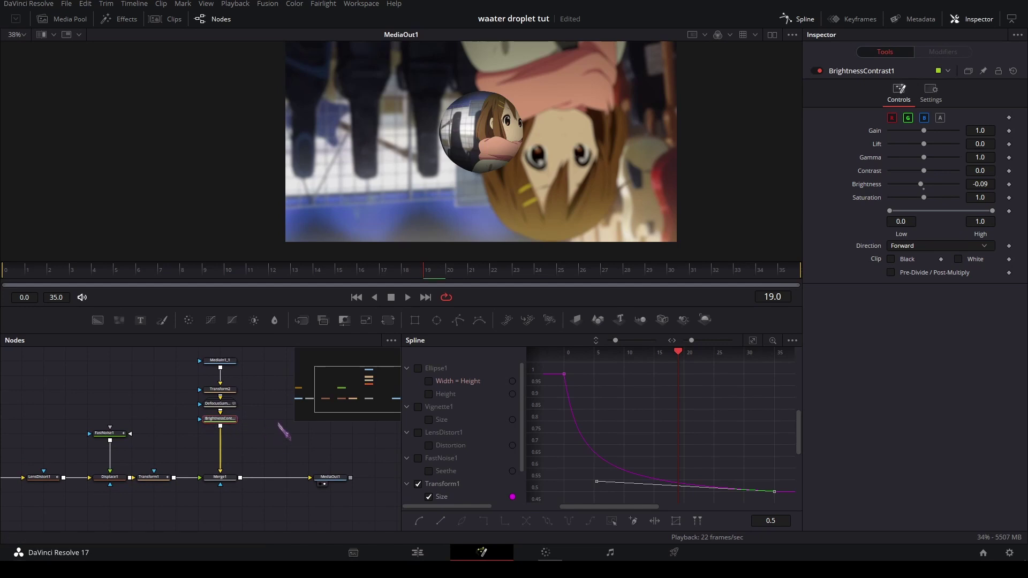
Add a Lens Distort node after BrightnessContrast1 and set its mode to Distort
key("shift+space")
type("lens")
key("Return")
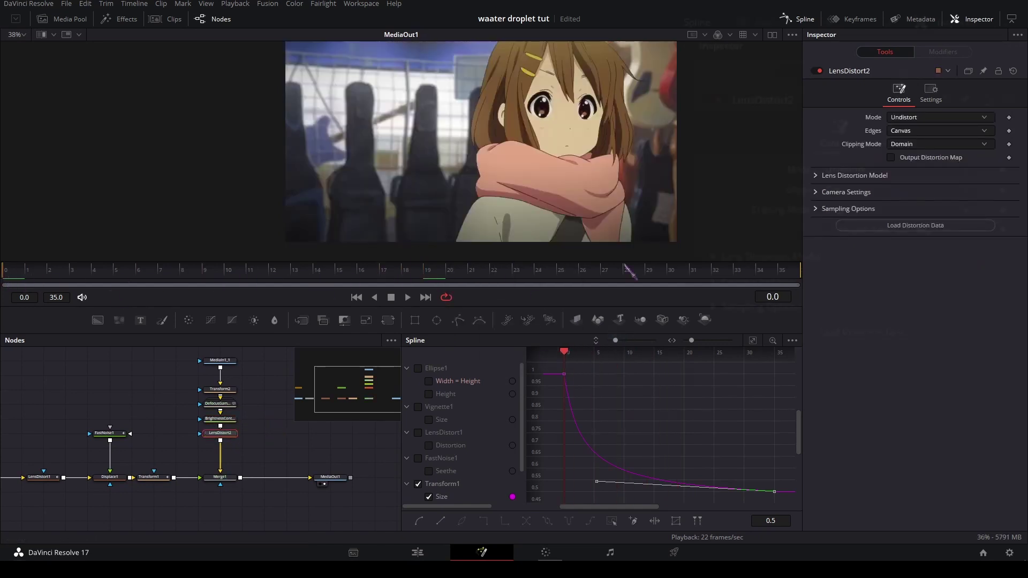
left_click(864, 169)
left_click(852, 192)
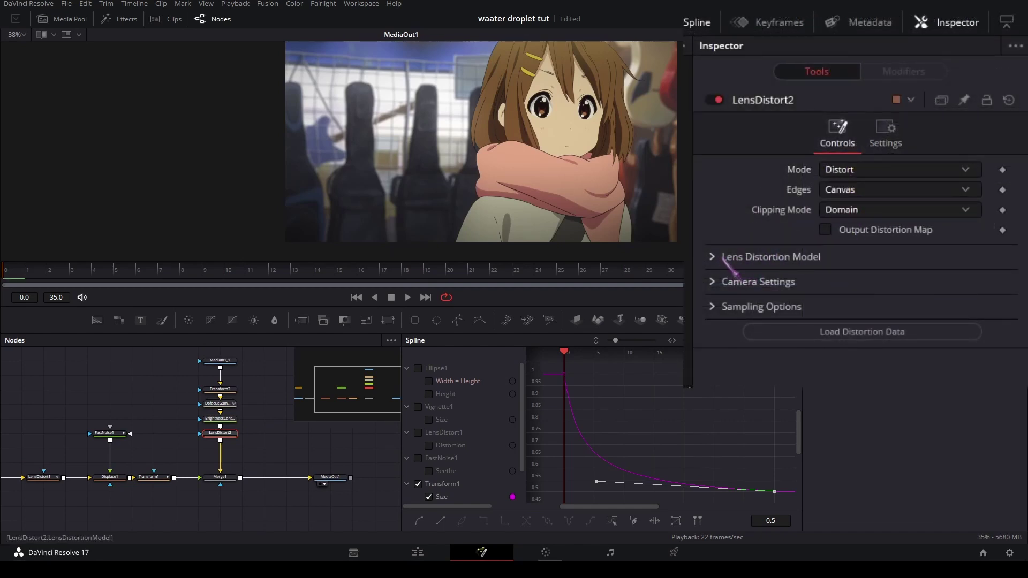
Animate LensDistort2's Distortion with keyframes, from 0.0 on the first frame to -0.25 on the last frame
left_click(748, 258)
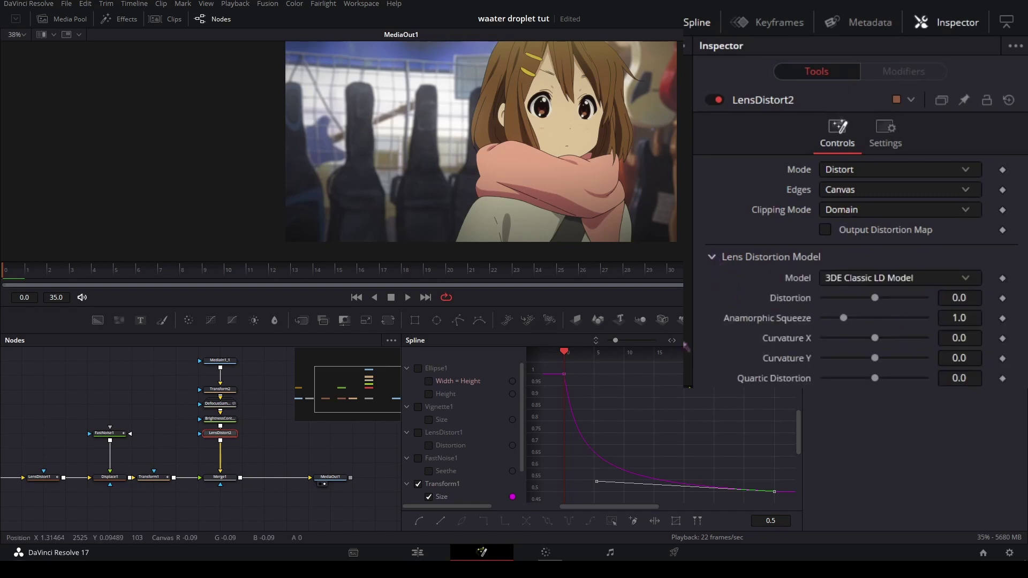
left_click(1003, 298)
key("End")
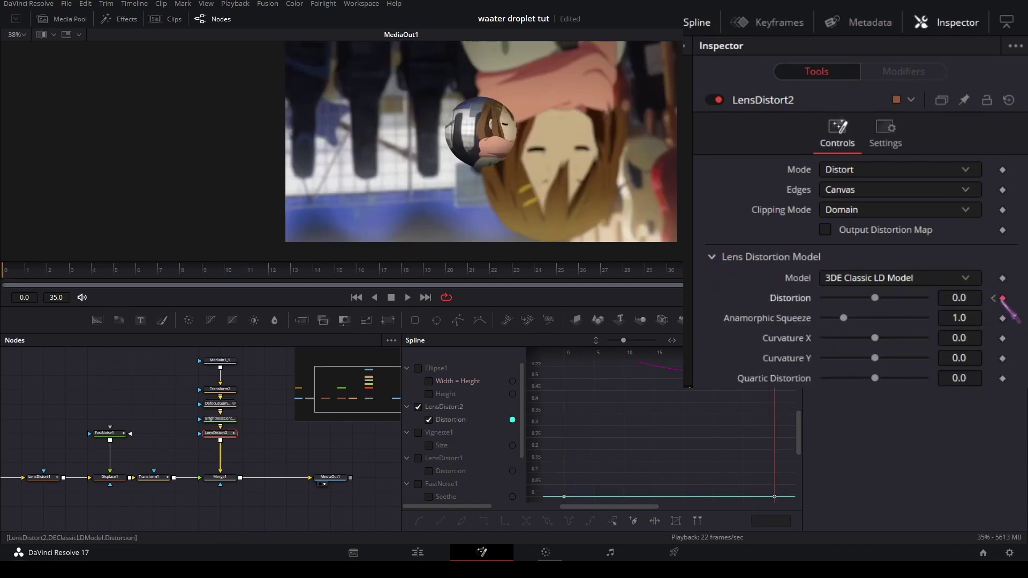
key("ctrl+a")
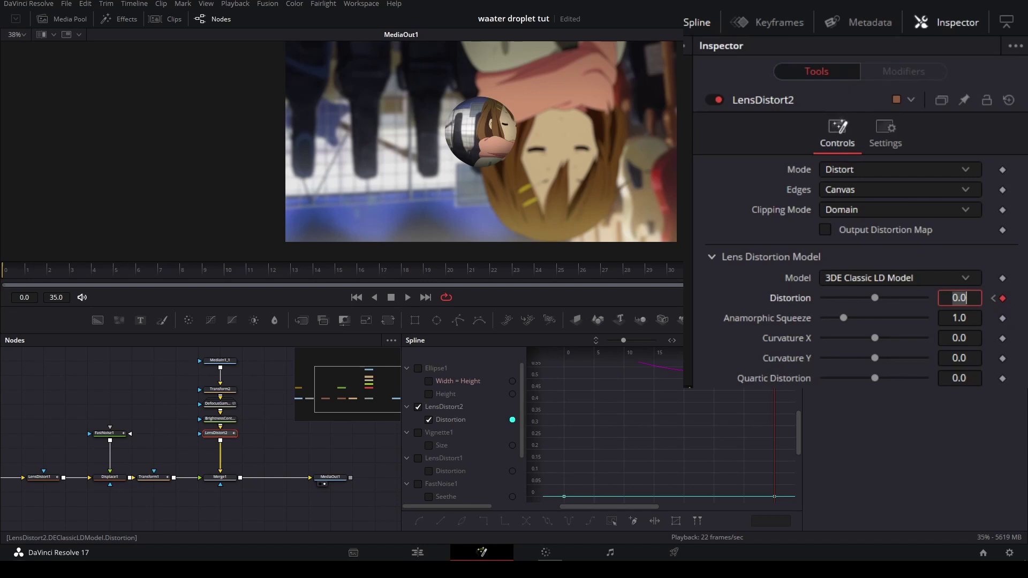
type("-0.2")
type("5")
key("Tab")
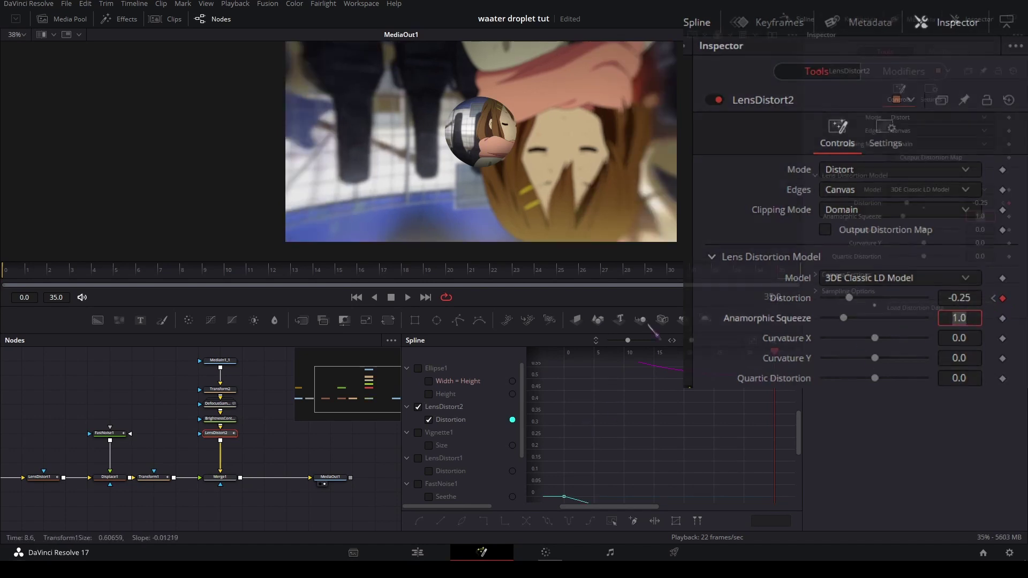
Fit the LensDistort2 Distortion curve in the spline view and ease it into a steep start with a long, gentle finish
left_click(221, 432)
left_click(753, 341)
left_click_drag(631, 458, 489, 351)
left_click_drag(634, 411, 873, 536)
left_click_drag(705, 453, 607, 484)
Play back the droplet animation from the start and look over the complete node tree
key("space")
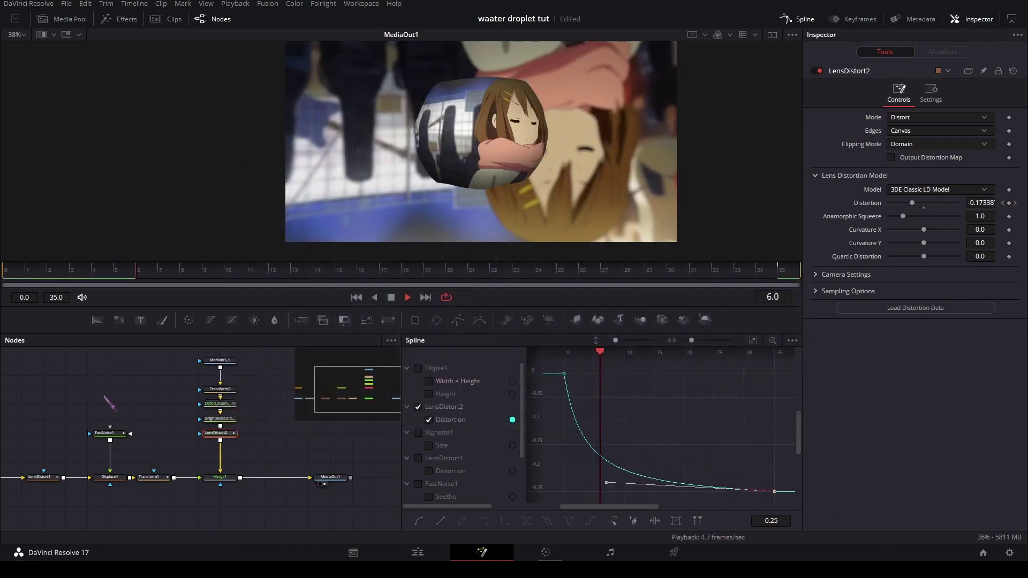
left_click_drag(95, 363, 131, 381)
left_click_drag(161, 275, 8, 286)
key("space")
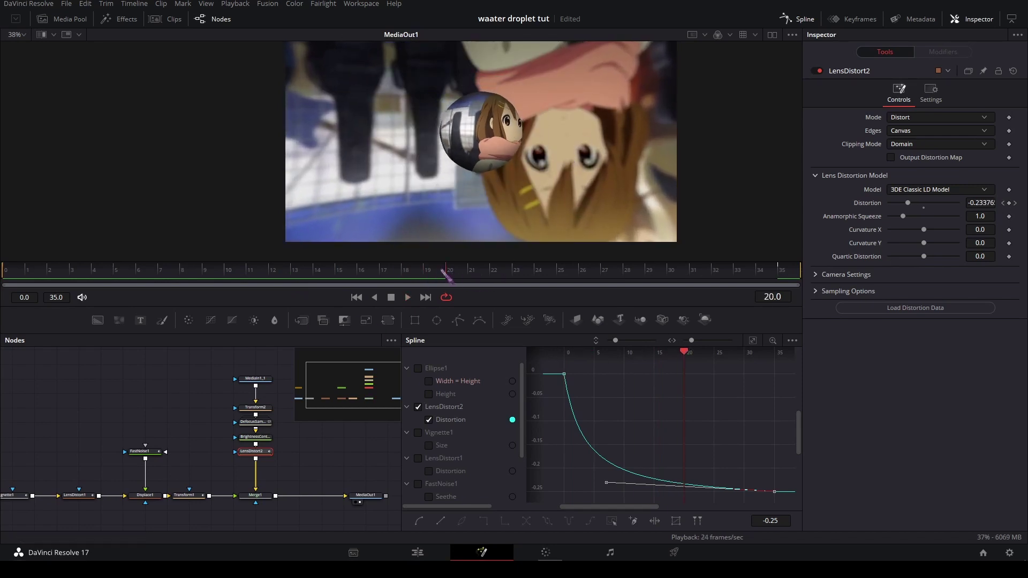
left_click_drag(262, 449, 298, 433)
scroll(206, 412, "down", 2)
scroll(124, 406, "up", 1)
left_click_drag(21, 367, 335, 517)
scroll(310, 375, "up", 3)
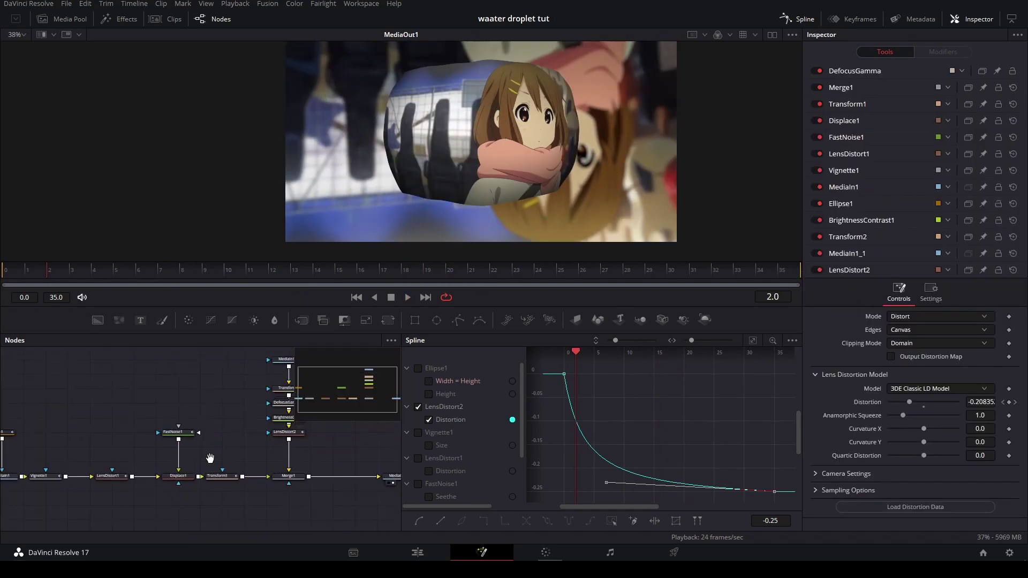
Return to the edit timeline and play the second Fusion composition clip from near its beginning
left_click(418, 552)
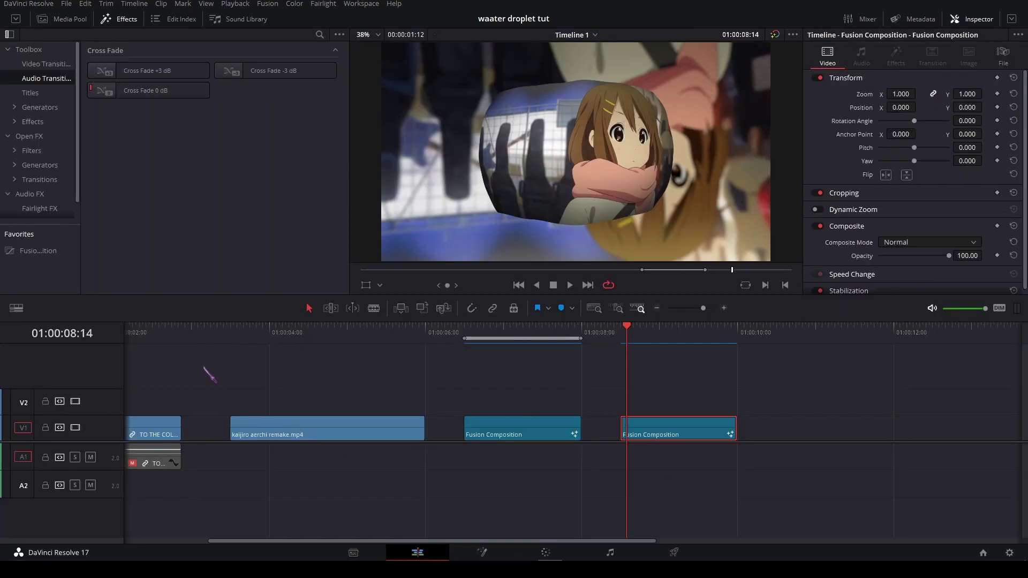
left_click(832, 479)
scroll(651, 360, "right", 1)
left_click_drag(613, 332, 616, 335)
key("space")
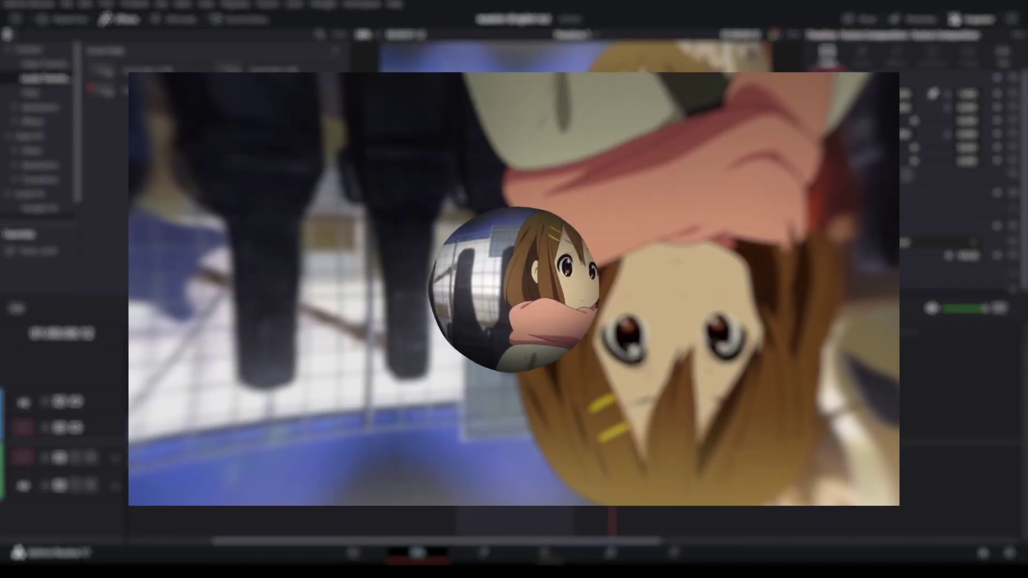